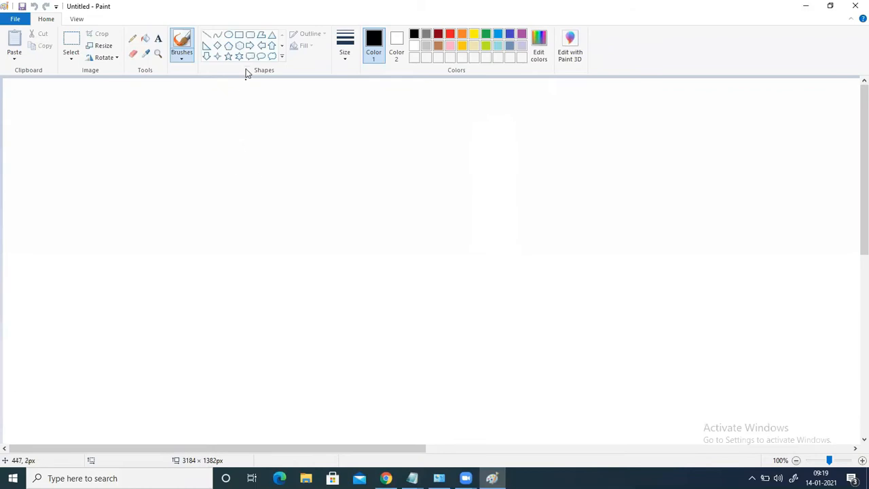
Draw a large black rectangle for the VPC with two tall rectangles side by side inside it, the second about 244 × 381 px
{"action": "left_click", "coordinate": [239, 36]}
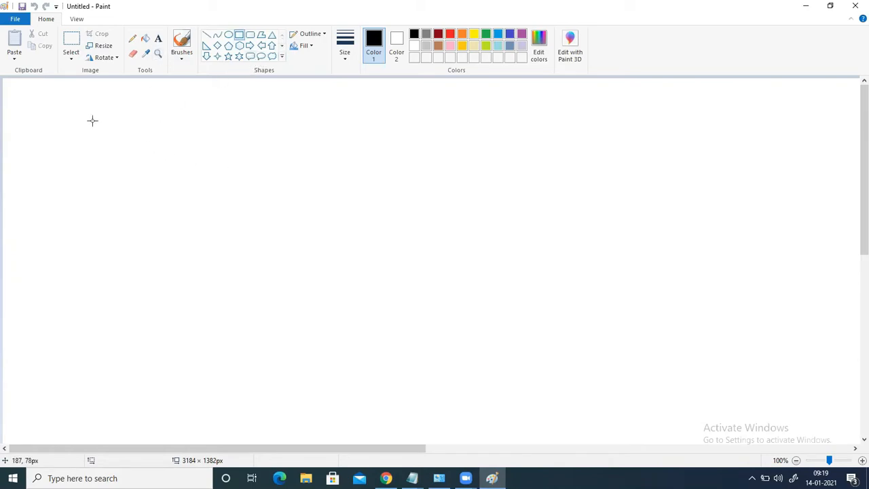
{"action": "left_click_drag", "start_coordinate": [72, 120], "coordinate": [463, 403]}
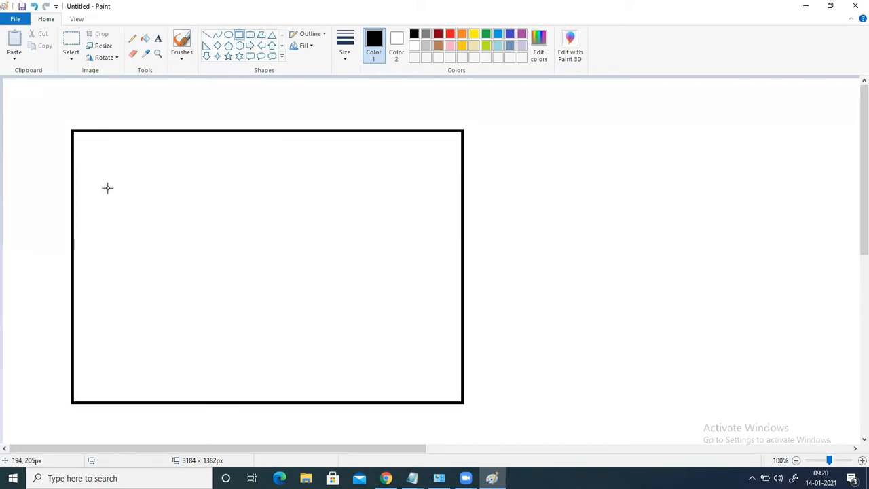
{"action": "left_click_drag", "start_coordinate": [104, 168], "coordinate": [239, 377]}
{"action": "left_click_drag", "start_coordinate": [289, 169], "coordinate": [422, 375]}
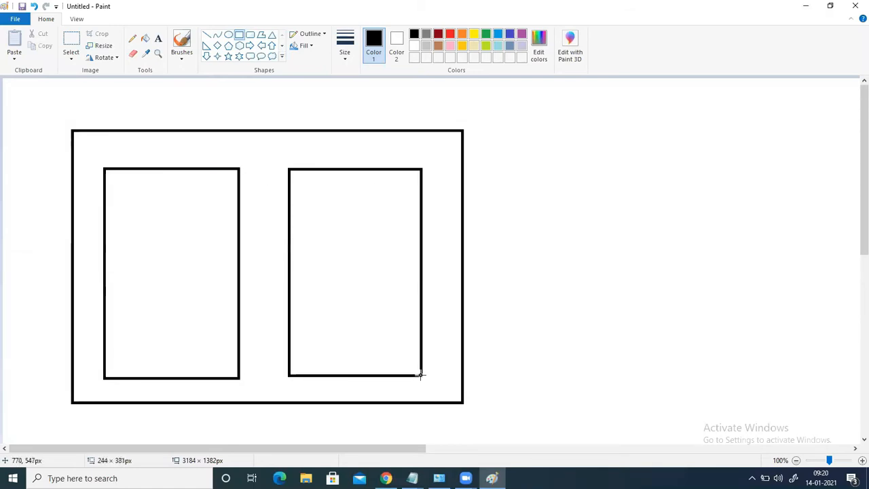
Label the outer rectangle "VPC1 (10.0.0.0/16)" just above its upper-left corner
{"action": "left_click", "coordinate": [158, 39]}
{"action": "left_click", "coordinate": [72, 113]}
{"action": "type", "text": "VPC"}
{"action": "type", "text": "1 (10.0"}
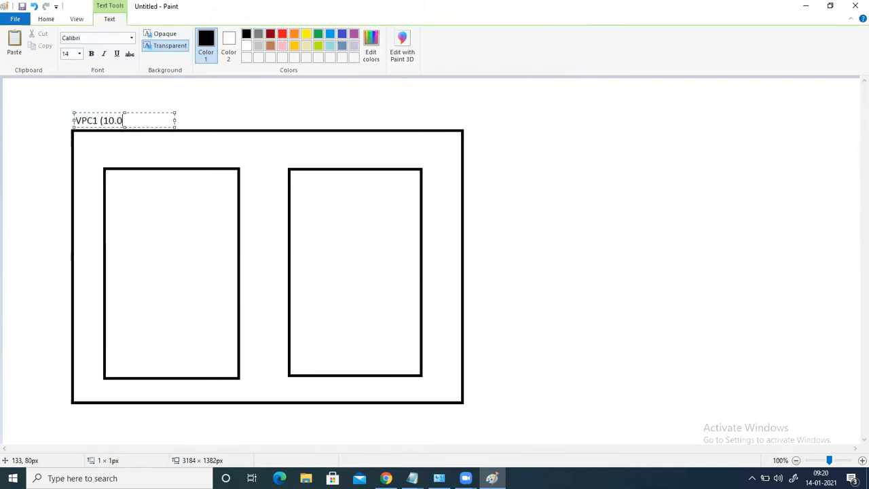
{"action": "type", "text": ".0.0/16"}
Label the left inner rectangle "PrivateSubnet (10.0.1.0/24)" just above its upper edge
{"action": "left_click", "coordinate": [107, 162]}
{"action": "left_click", "coordinate": [106, 155]}
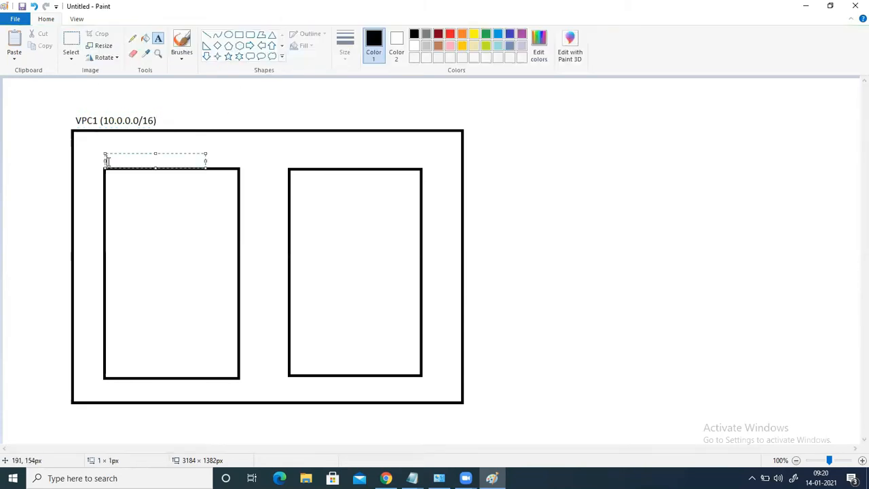
{"action": "type", "text": "Priv"}
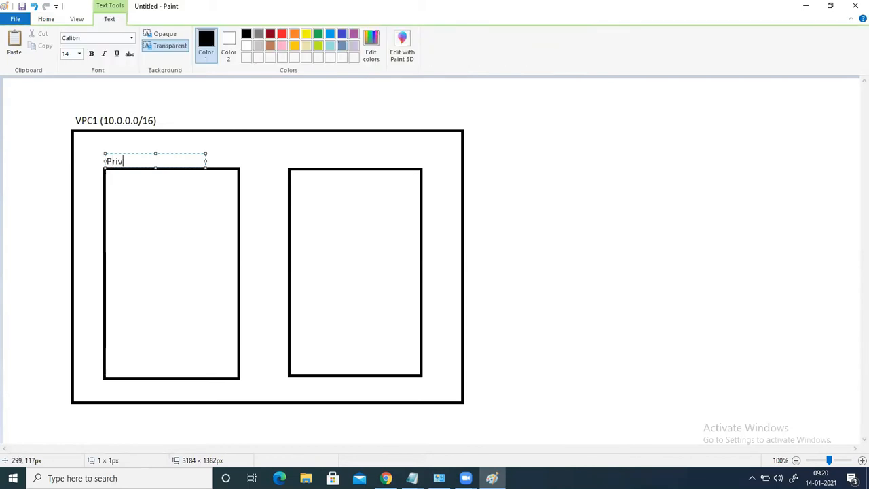
{"action": "type", "text": "ateSubnet (10.0.1.0/24)"}
Label the right inner rectangle "PublicSubnet", written without a space, just above its upper edge
{"action": "left_click", "coordinate": [291, 161]}
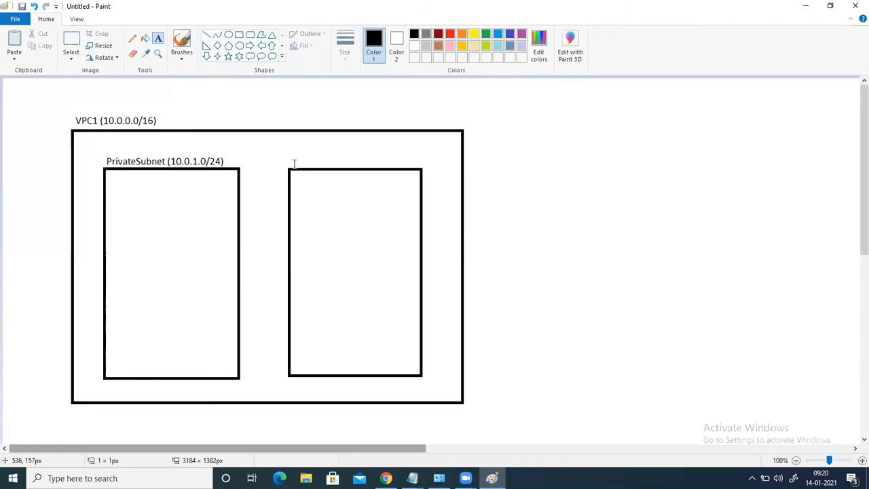
{"action": "left_click", "coordinate": [291, 162]}
{"action": "type", "text": "Public Subnet"}
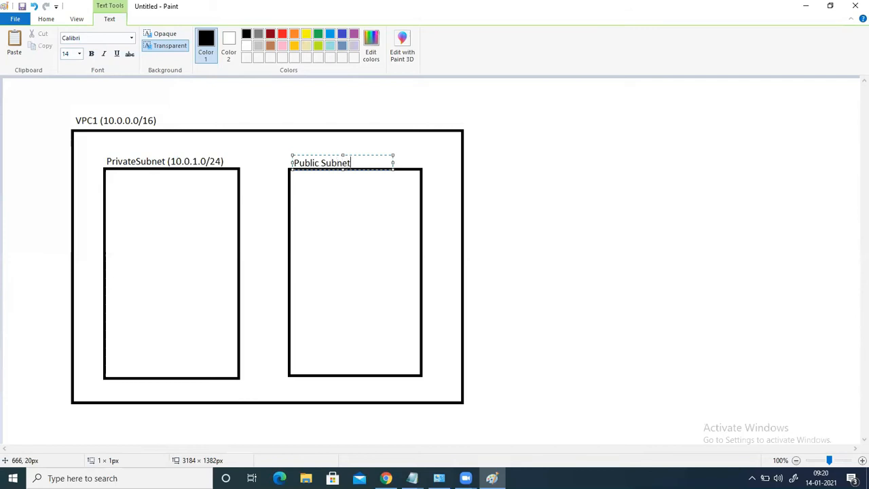
{"action": "left_click", "coordinate": [322, 163]}
{"action": "key", "text": "BackSpace"}
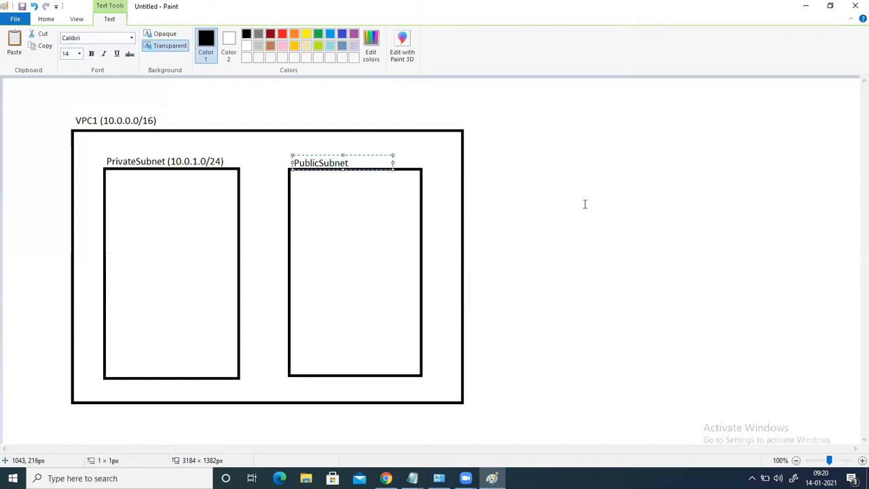
{"action": "left_click", "coordinate": [584, 203]}
Add circles labelled IGW1 above the VPC and R between the subnets, and connect IGW1 to R and R to the public subnet with red lines
{"action": "left_click_drag", "start_coordinate": [253, 86], "coordinate": [291, 117]}
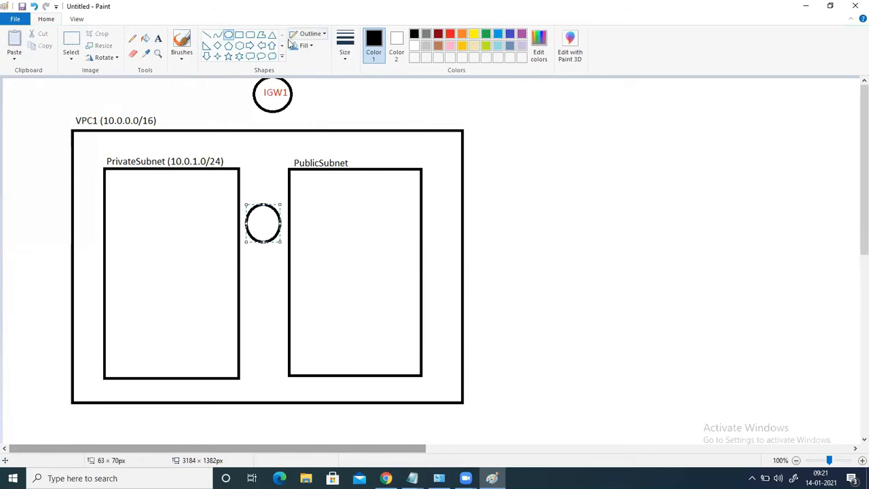
{"action": "left_click", "coordinate": [159, 38]}
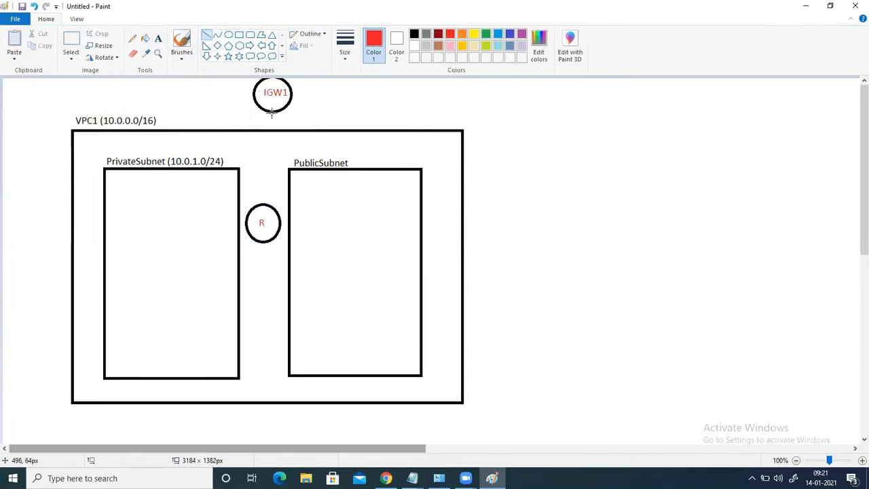
{"action": "left_click_drag", "start_coordinate": [272, 114], "coordinate": [272, 130]}
{"action": "left_click_drag", "start_coordinate": [264, 203], "coordinate": [272, 113]}
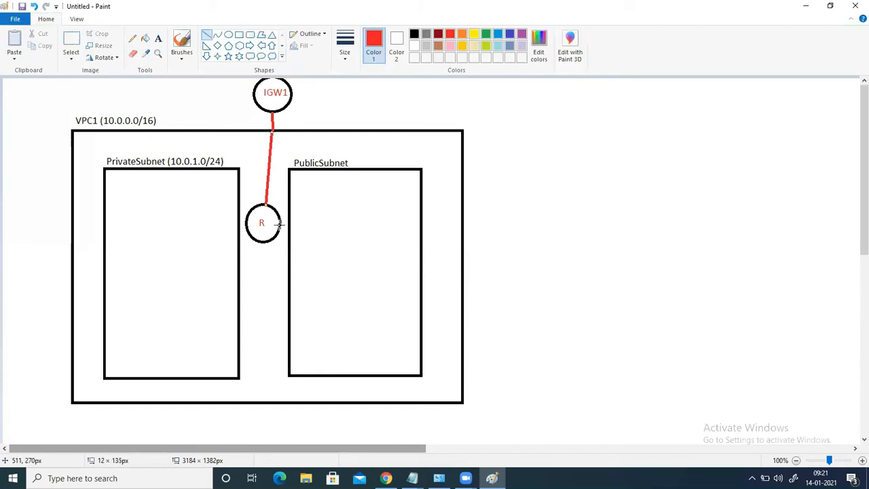
{"action": "left_click_drag", "start_coordinate": [279, 223], "coordinate": [290, 225]}
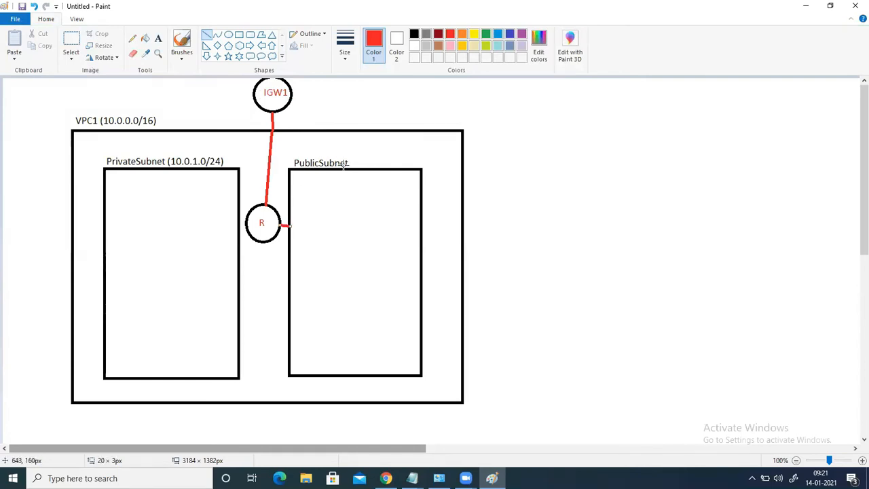
Draw a red cloud callout about 184 × 104 px to the right of IGW1 and connect it to IGW1 with a line
{"action": "left_click", "coordinate": [273, 57]}
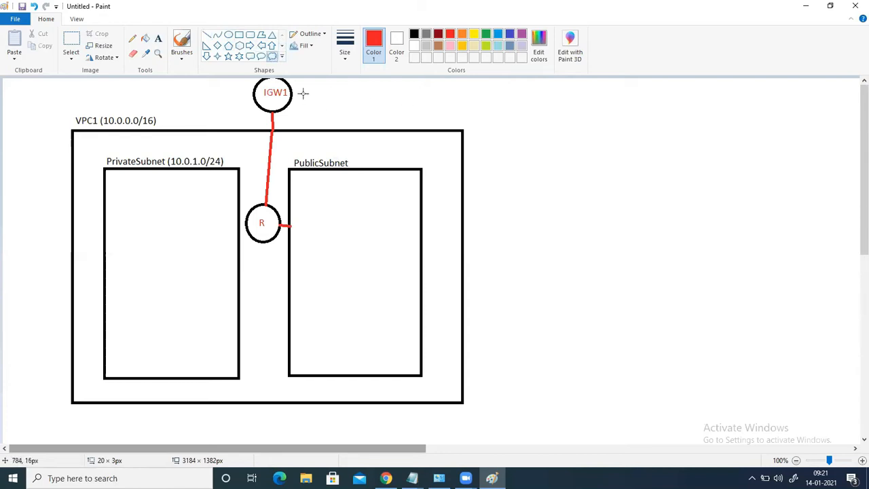
{"action": "mouse_move", "coordinate": [510, 81]}
{"action": "left_mouse_down"}
{"action": "mouse_move", "coordinate": [572, 136]}
{"action": "mouse_move", "coordinate": [609, 137]}
{"action": "left_mouse_up"}
{"action": "left_click_drag", "start_coordinate": [551, 113], "coordinate": [534, 95]}
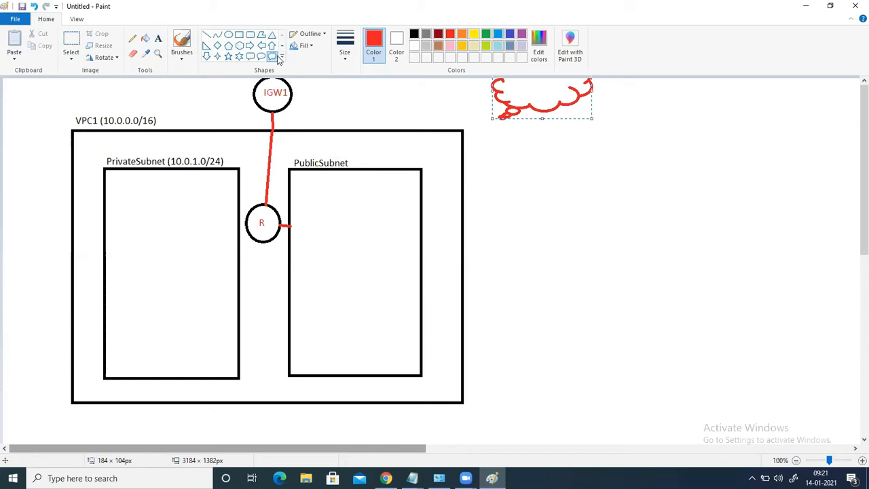
{"action": "left_click", "coordinate": [207, 34]}
{"action": "left_click_drag", "start_coordinate": [293, 93], "coordinate": [494, 87]}
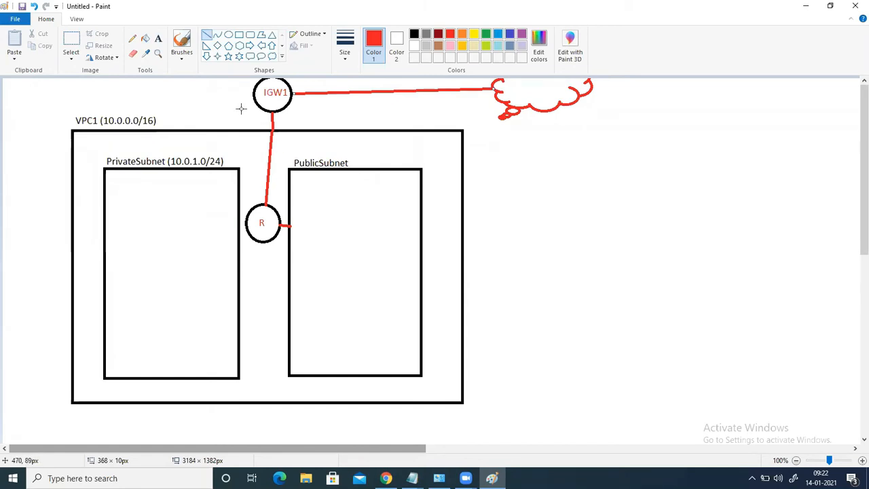
Draw a red rectangle about 118 × 97 px inside the private subnet and label it "VM1"
{"action": "left_click", "coordinate": [239, 34]}
{"action": "mouse_move", "coordinate": [136, 228]}
{"action": "left_mouse_down"}
{"action": "mouse_move", "coordinate": [197, 267]}
{"action": "mouse_move", "coordinate": [201, 280]}
{"action": "left_mouse_up"}
{"action": "left_click_drag", "start_coordinate": [167, 258], "coordinate": [163, 251]}
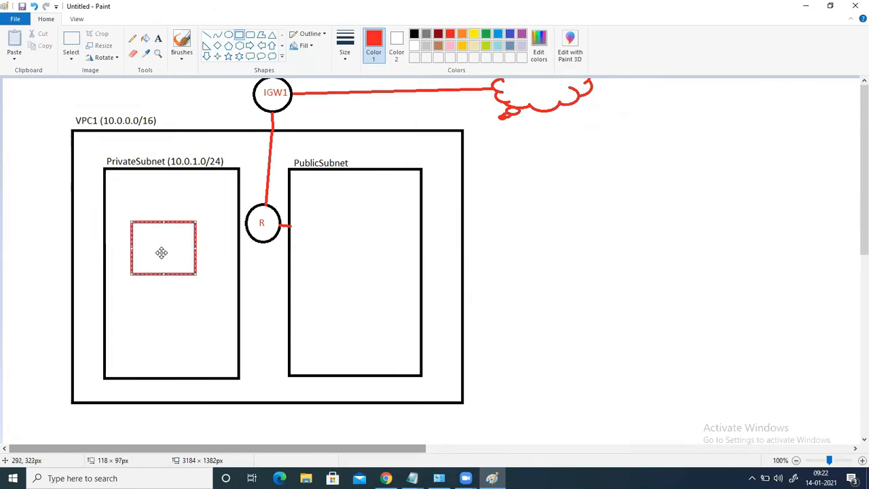
{"action": "left_click", "coordinate": [175, 310]}
{"action": "left_click", "coordinate": [158, 38]}
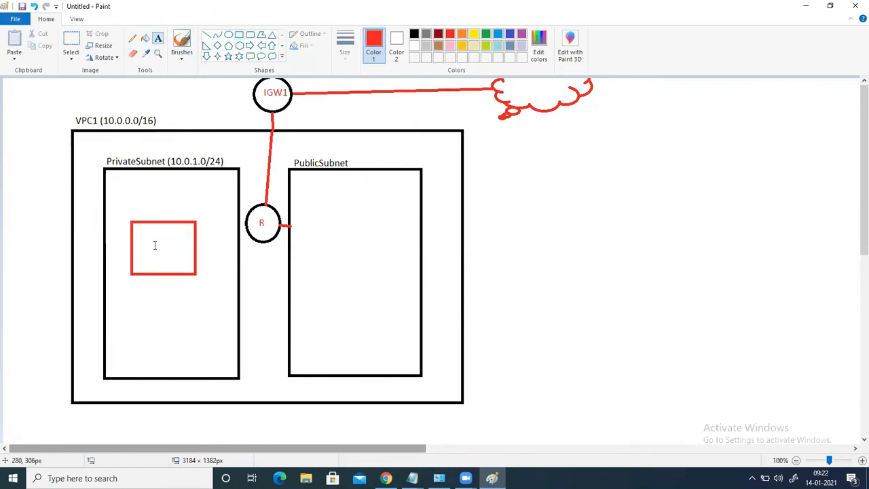
{"action": "left_click", "coordinate": [150, 250]}
{"action": "type", "text": "VM1"}
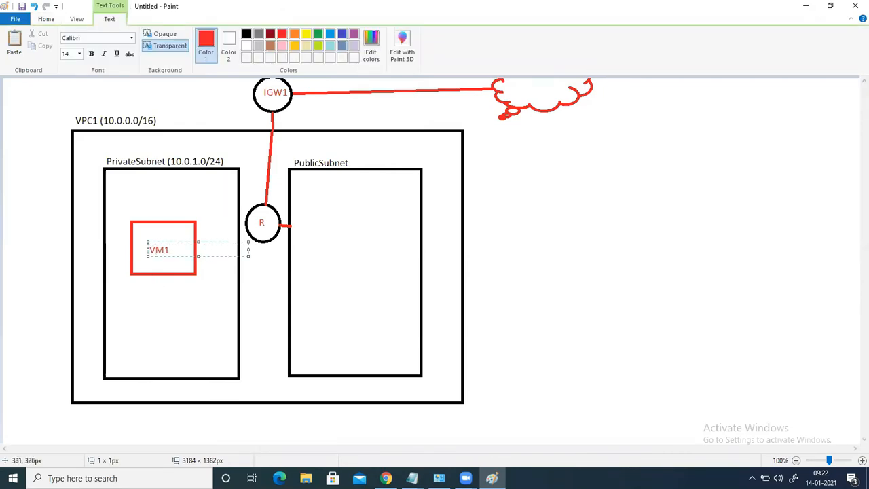
Add the red caption "Private IP" directly below the VM1 box
{"action": "left_click", "coordinate": [138, 286]}
{"action": "left_click", "coordinate": [136, 280]}
{"action": "type", "text": "Private IP"}
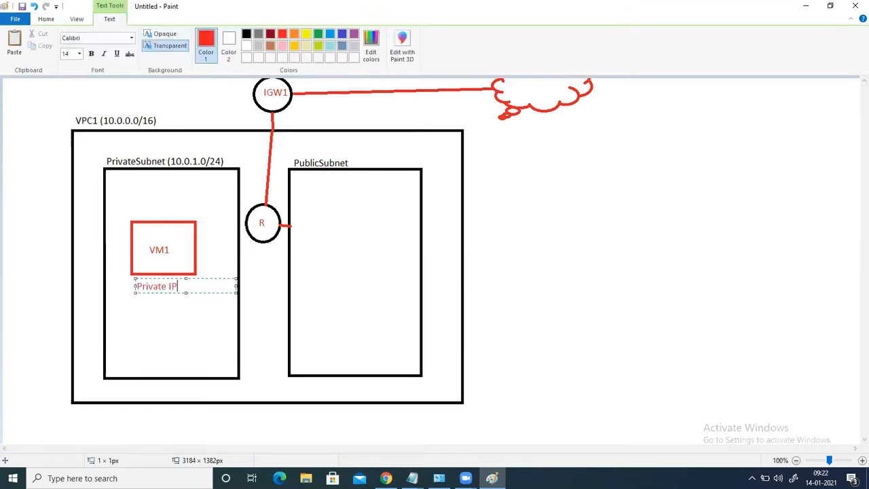
{"action": "left_click", "coordinate": [376, 313]}
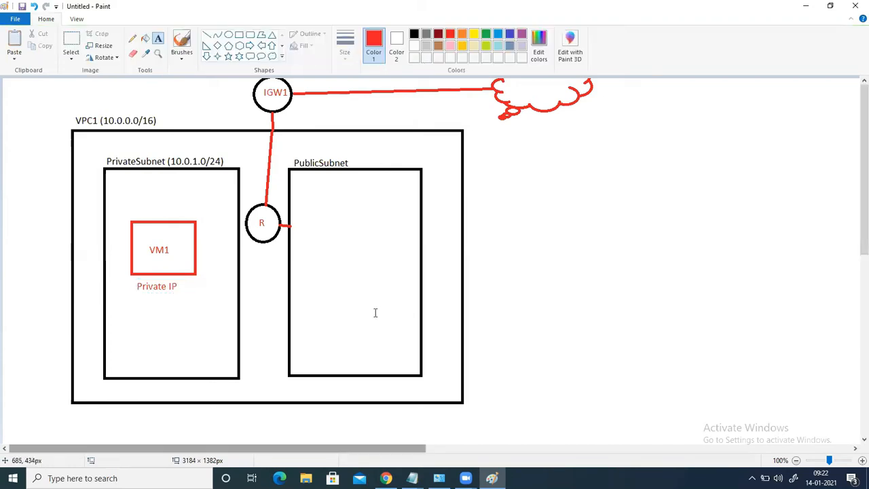
Draw a red rectangle about 137 × 107 px inside the public subnet and label it "OpenVPN"
{"action": "left_click", "coordinate": [239, 34]}
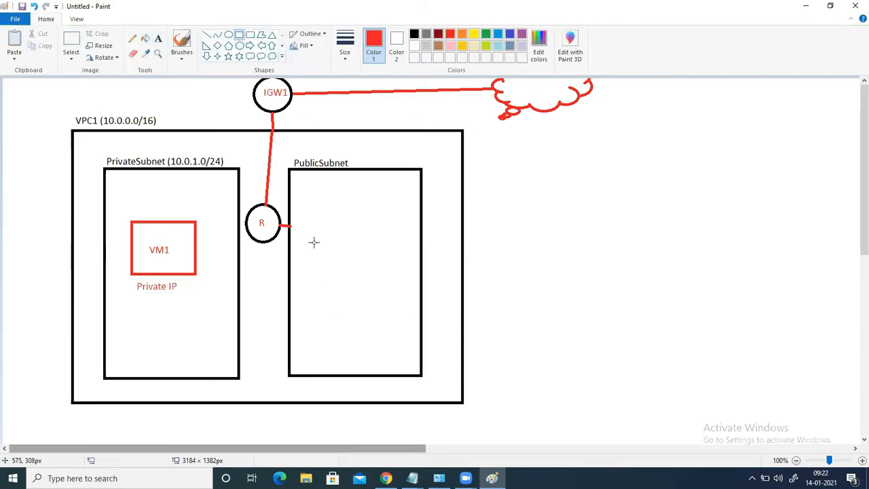
{"action": "left_click_drag", "start_coordinate": [310, 226], "coordinate": [384, 283]}
{"action": "left_click_drag", "start_coordinate": [346, 260], "coordinate": [350, 257]}
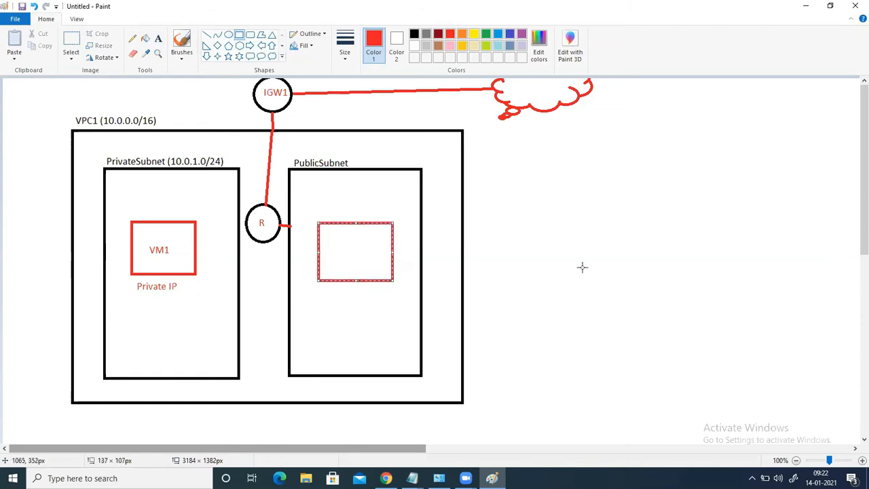
{"action": "left_click", "coordinate": [158, 38]}
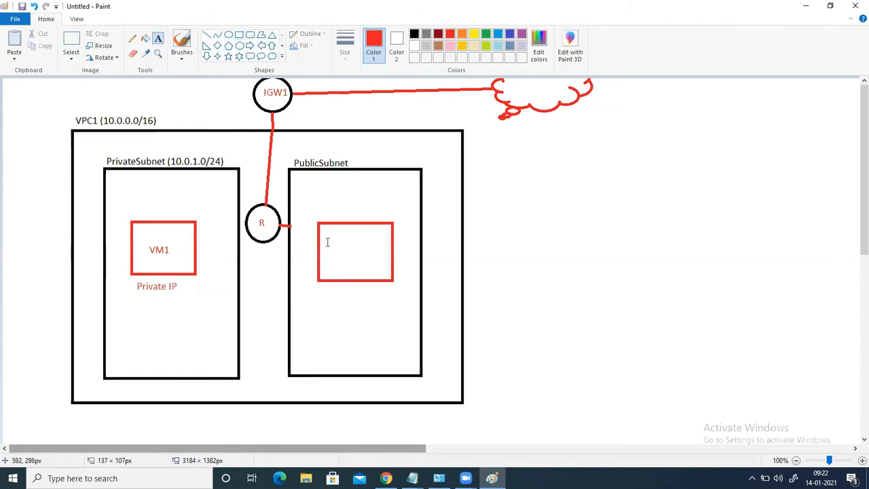
{"action": "left_click", "coordinate": [330, 250]}
{"action": "type", "text": "OpenVPN"}
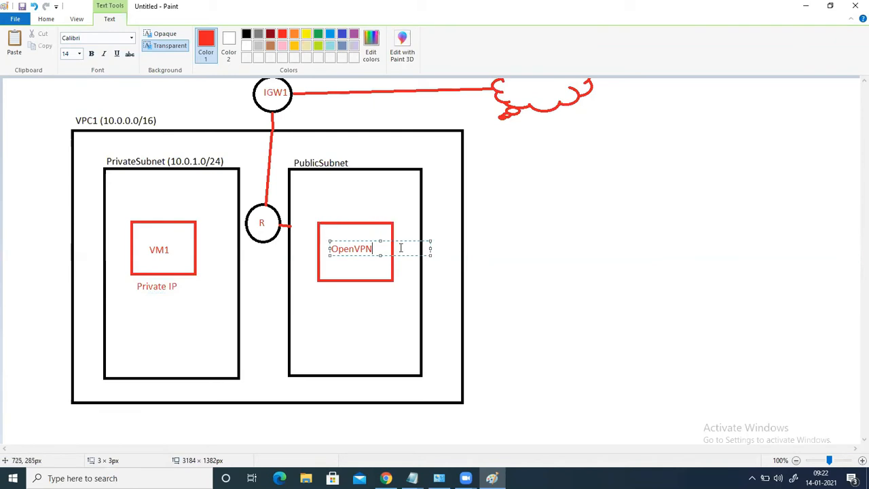
{"action": "left_click", "coordinate": [323, 312]}
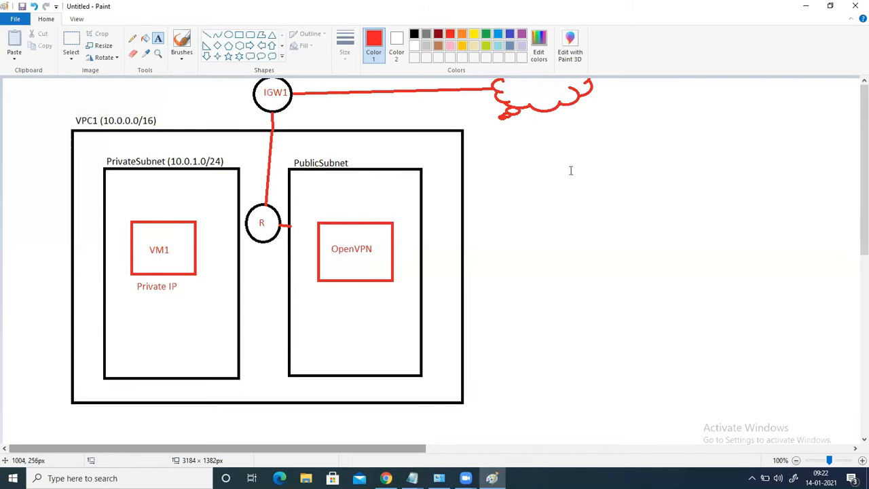
Draw a second red cloud about 202 × 134 px to the right of the VPC and connect it to the VPC's right edge
{"action": "left_click", "coordinate": [271, 57]}
{"action": "left_click_drag", "start_coordinate": [586, 214], "coordinate": [698, 295]}
{"action": "left_click_drag", "start_coordinate": [628, 252], "coordinate": [604, 251]}
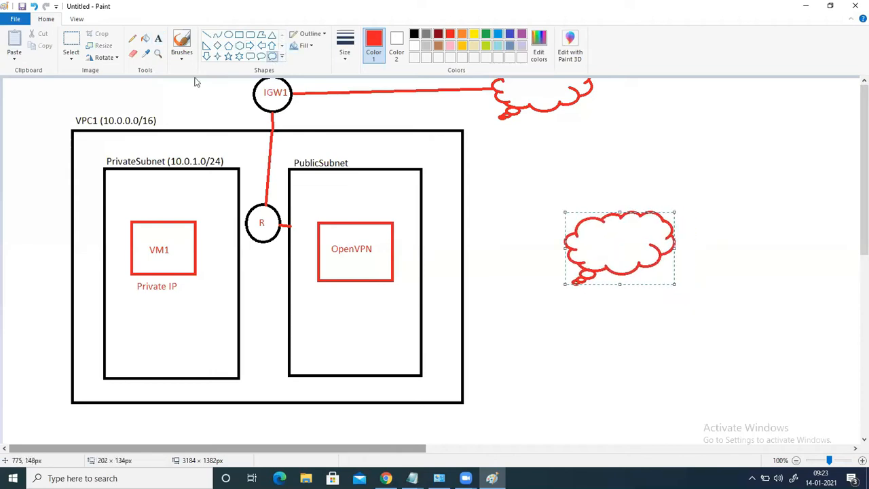
{"action": "left_click", "coordinate": [206, 35]}
{"action": "left_click_drag", "start_coordinate": [463, 253], "coordinate": [573, 249]}
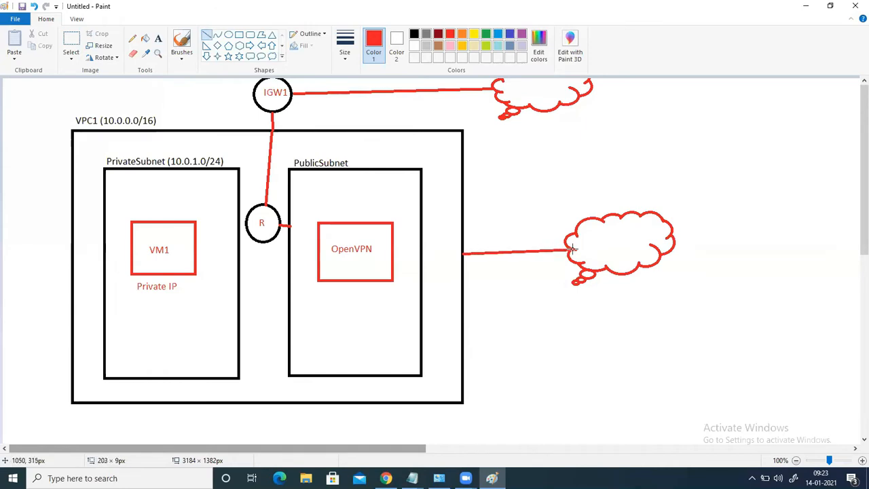
Draw a red rectangle to the right of the second cloud and connect the two with a straight line
{"action": "left_click", "coordinate": [238, 35]}
{"action": "left_click_drag", "start_coordinate": [775, 212], "coordinate": [850, 280]}
{"action": "left_click", "coordinate": [206, 34]}
{"action": "left_click_drag", "start_coordinate": [775, 235], "coordinate": [673, 236]}
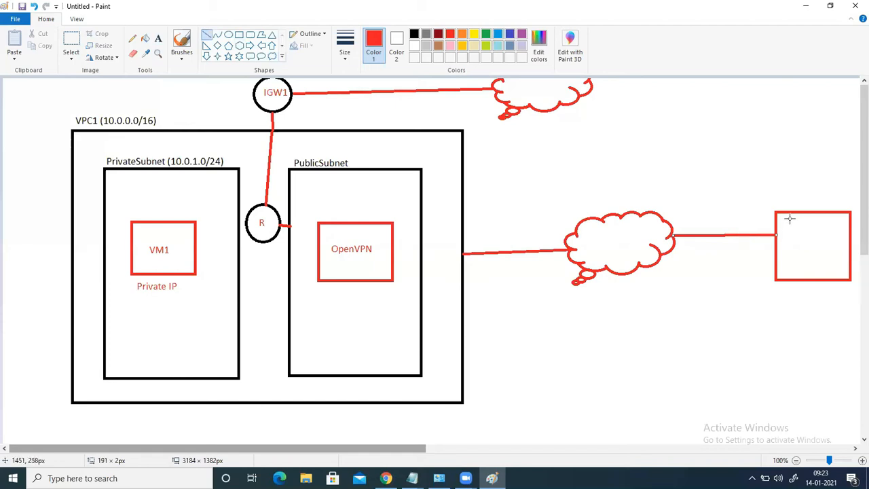
{"action": "left_click", "coordinate": [158, 38]}
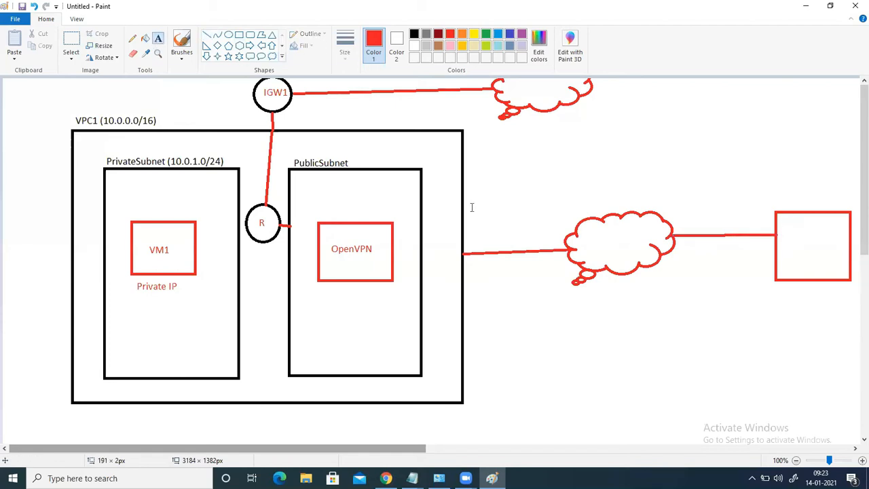
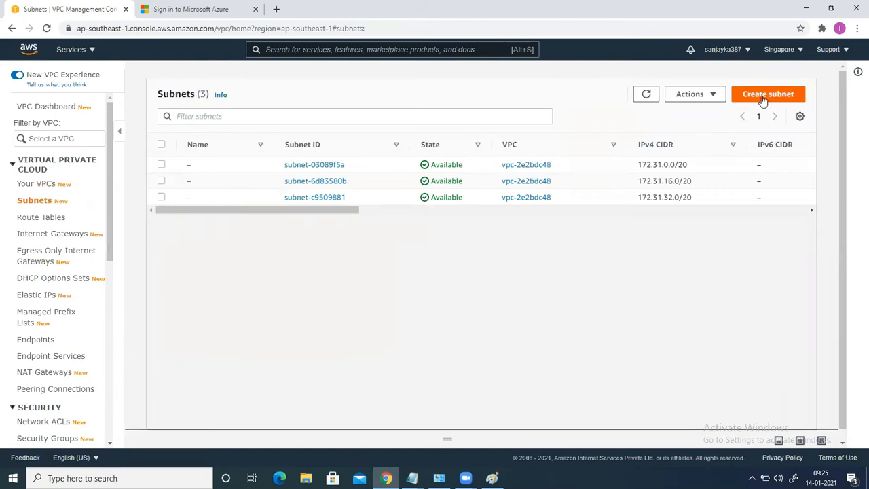
Start creating a subnet in VPC1 (10.0.0.0/16) and name it PublicSubnet
{"action": "left_click", "coordinate": [763, 100]}
{"action": "left_click", "coordinate": [145, 196]}
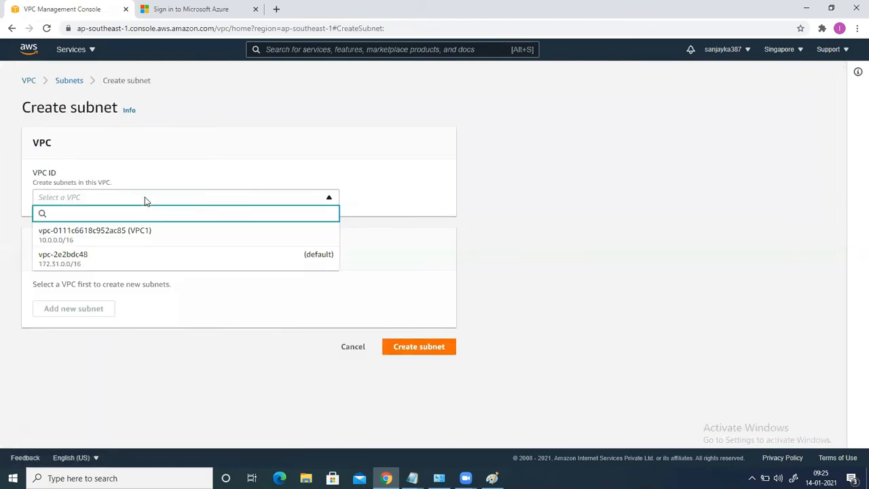
{"action": "left_click", "coordinate": [131, 237]}
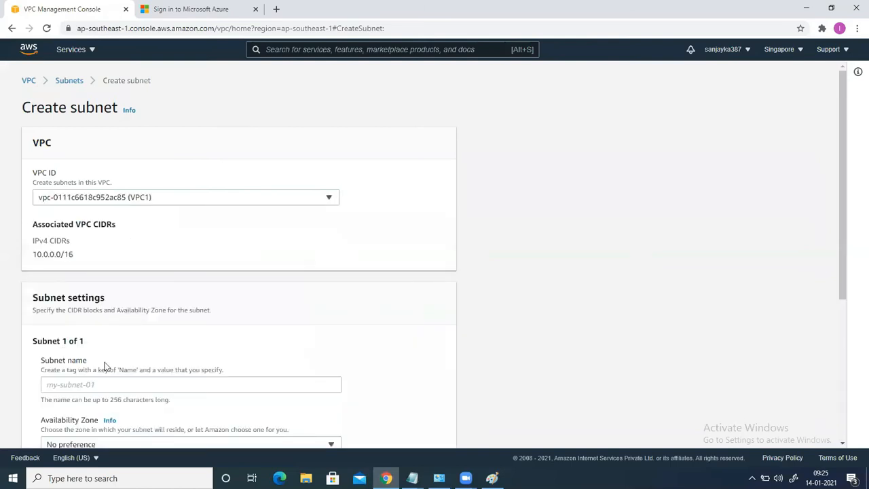
{"action": "scroll", "coordinate": [68, 276], "scroll_direction": "down", "scroll_amount": 3}
{"action": "left_click", "coordinate": [68, 274]}
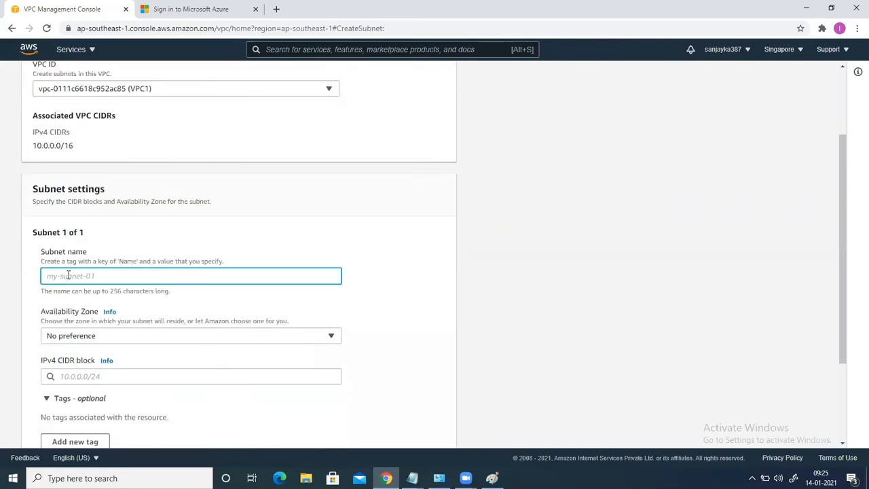
{"action": "type", "text": "Public"}
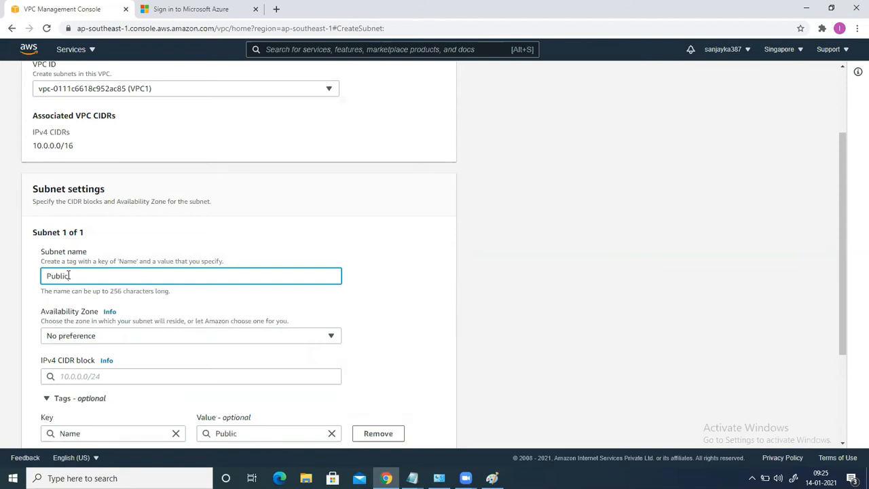
{"action": "type", "text": "Subnet"}
Set PublicSubnet's availability zone to ap-southeast-1a and its IPv4 CIDR block to 10.0.1.0/24, and create the subnet
{"action": "left_click", "coordinate": [98, 337]}
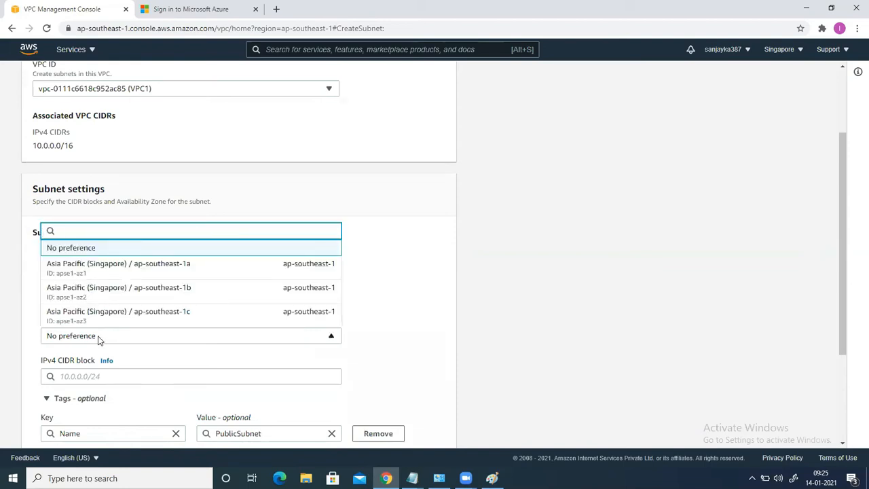
{"action": "left_click", "coordinate": [186, 269]}
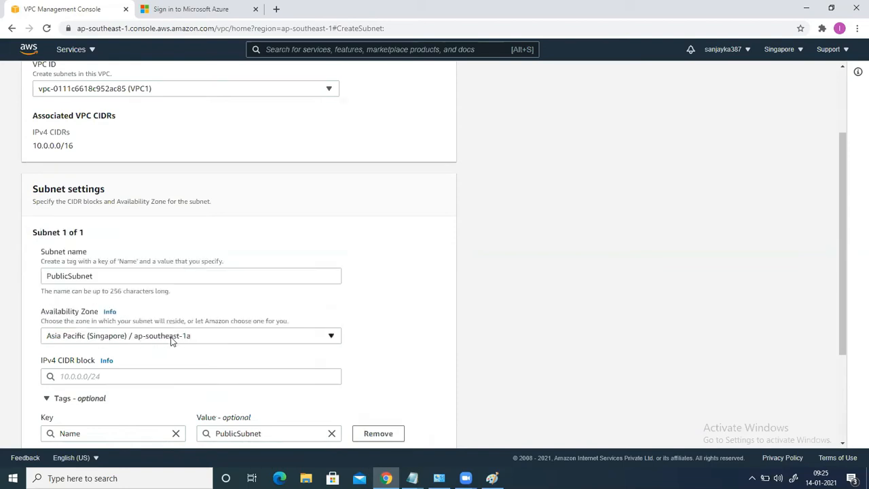
{"action": "scroll", "coordinate": [157, 352], "scroll_direction": "down", "scroll_amount": 3}
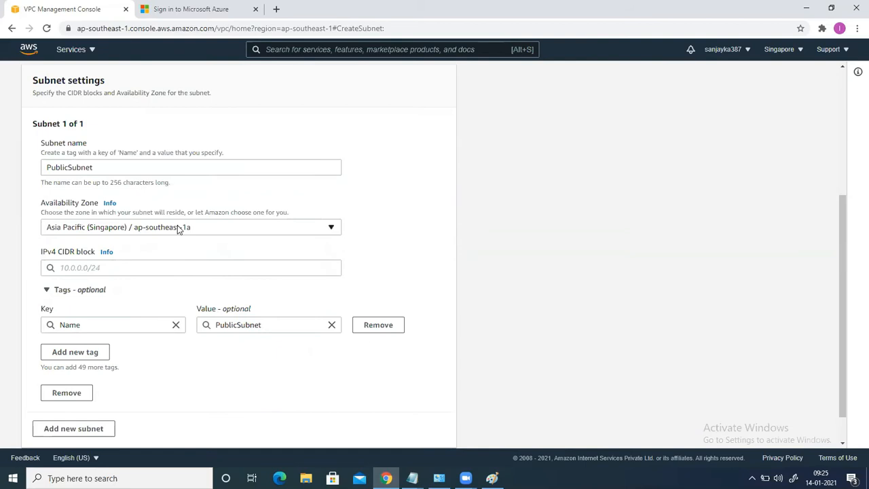
{"action": "left_click", "coordinate": [80, 267]}
{"action": "type", "text": "10.0.1"}
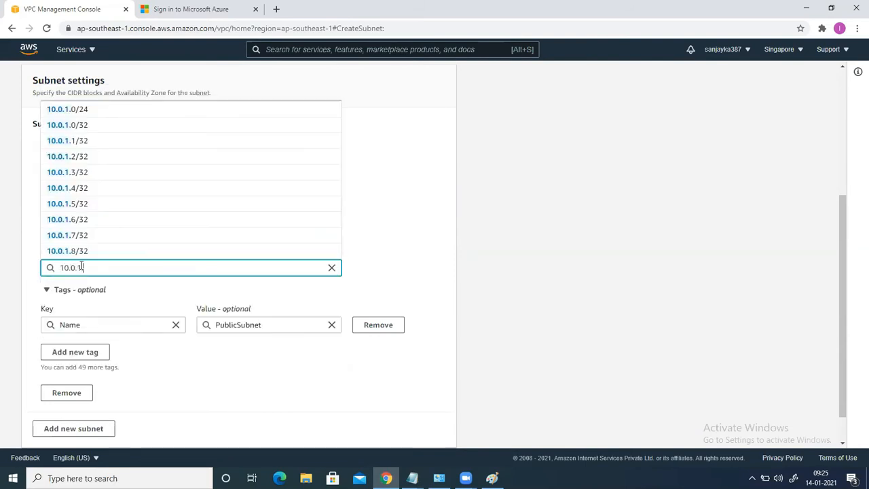
{"action": "type", "text": ".0/24"}
{"action": "left_click", "coordinate": [156, 395]}
{"action": "scroll", "coordinate": [190, 384], "scroll_direction": "down", "scroll_amount": 2}
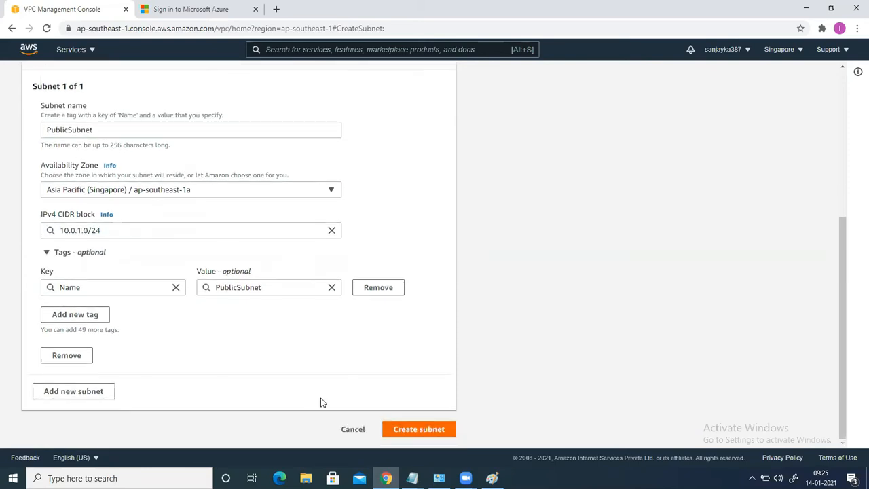
{"action": "left_click", "coordinate": [419, 429]}
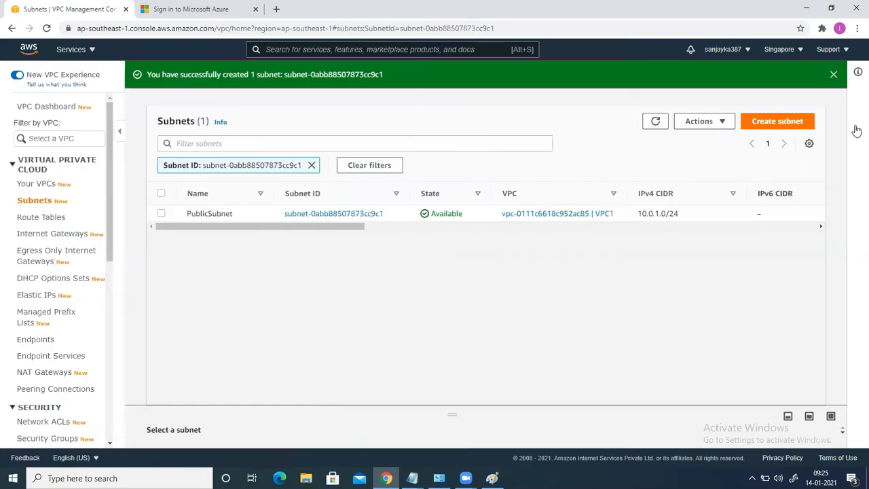
Start creating another subnet in VPC1 and name it PrivateSubnet
{"action": "left_click", "coordinate": [775, 125]}
{"action": "left_click", "coordinate": [71, 197]}
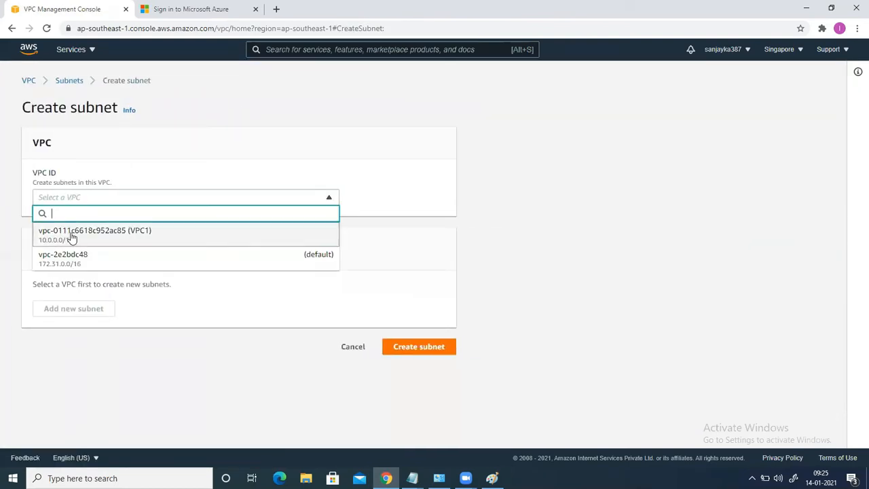
{"action": "left_click", "coordinate": [72, 234]}
{"action": "scroll", "coordinate": [102, 356], "scroll_direction": "down", "scroll_amount": 2}
{"action": "left_click", "coordinate": [67, 222]}
{"action": "type", "text": "PrivateSubnet"}
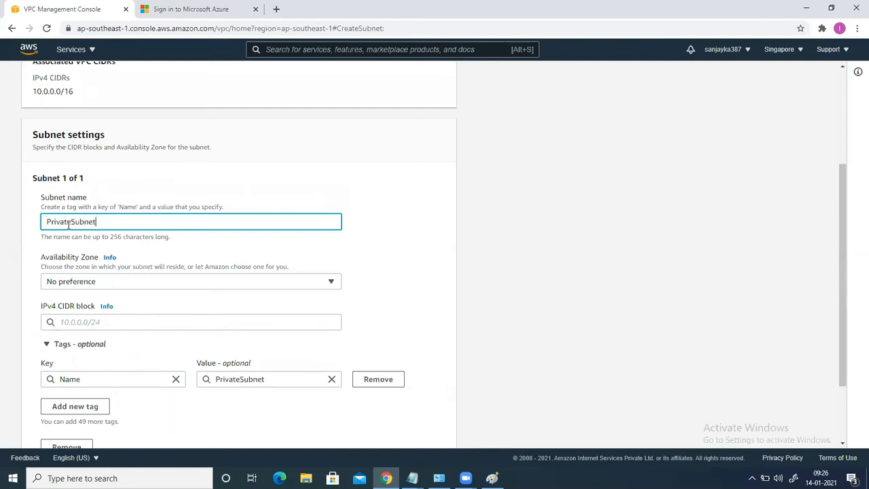
Set PrivateSubnet's availability zone to ap-southeast-1b and its IPv4 CIDR block to 10.0.2.0/24, and create the subnet
{"action": "left_click", "coordinate": [98, 281]}
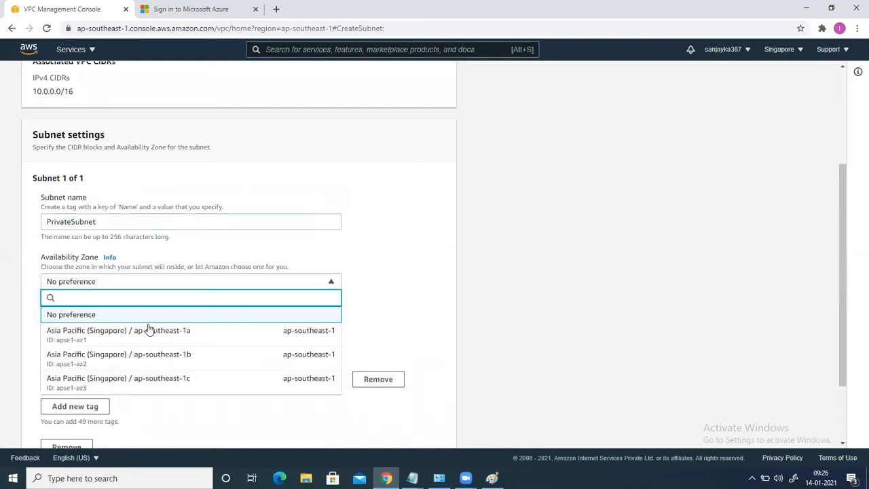
{"action": "left_click", "coordinate": [167, 354]}
{"action": "left_click", "coordinate": [114, 321]}
{"action": "type", "text": "10.0."}
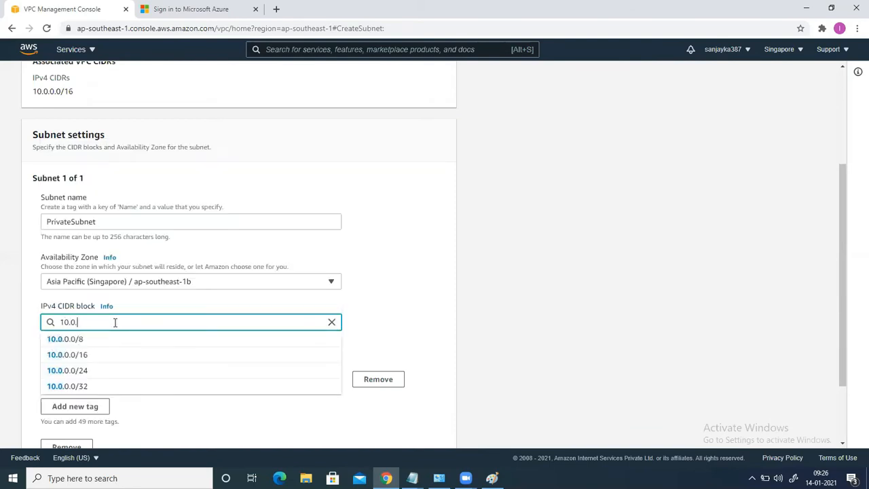
{"action": "type", "text": "2.0/"}
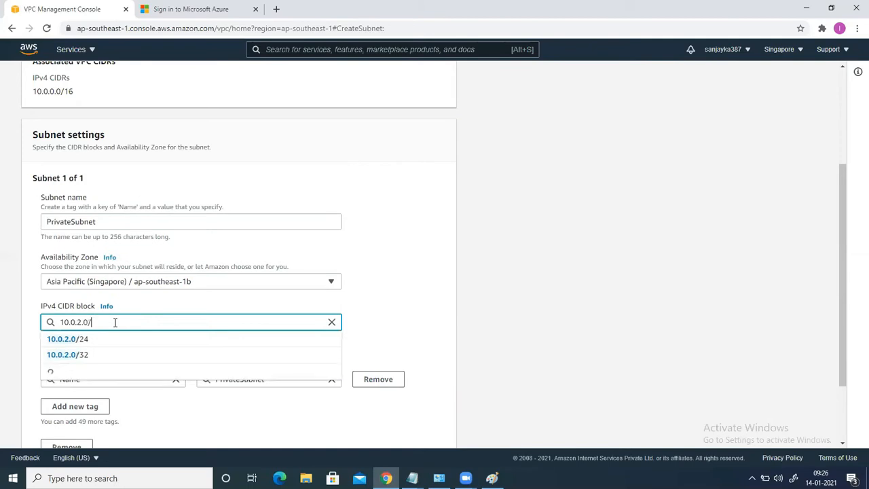
{"action": "type", "text": "24"}
{"action": "left_click", "coordinate": [173, 407]}
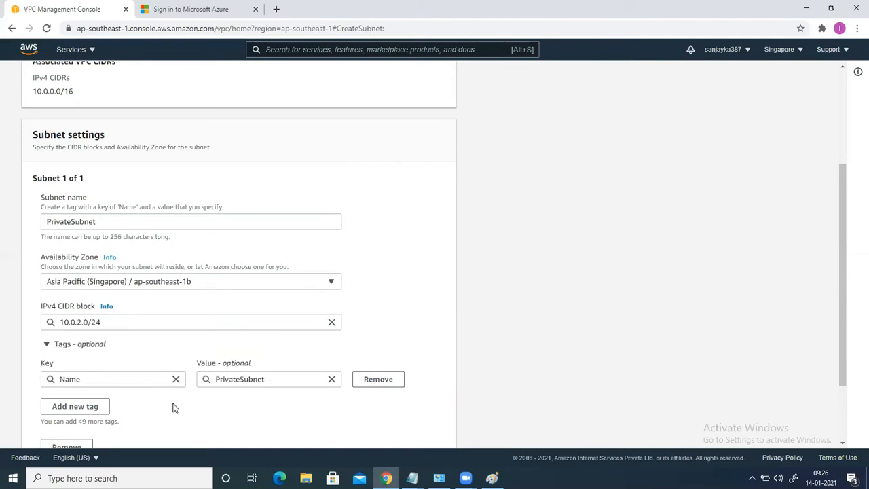
{"action": "scroll", "coordinate": [224, 405], "scroll_direction": "down", "scroll_amount": 2}
{"action": "left_click", "coordinate": [418, 428]}
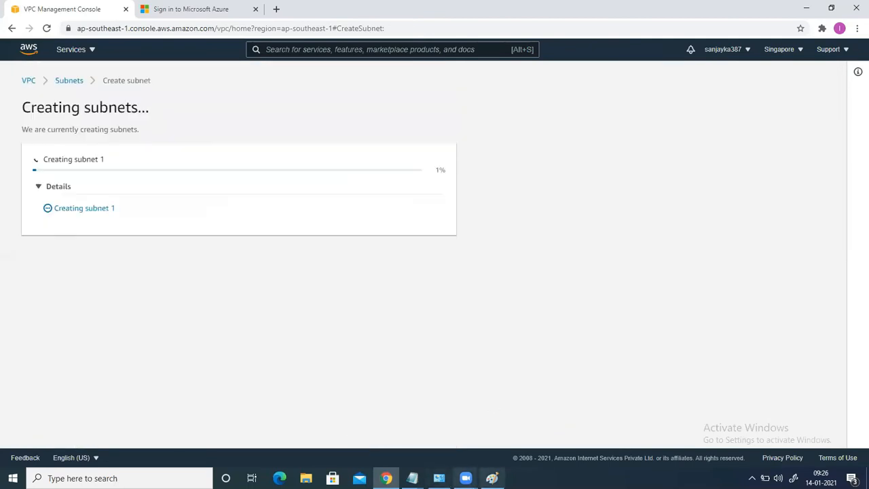
Switch to the Paint diagram and add the red text "(10.0.1.0/24)" directly after the PublicSubnet label
{"action": "left_click", "coordinate": [492, 478]}
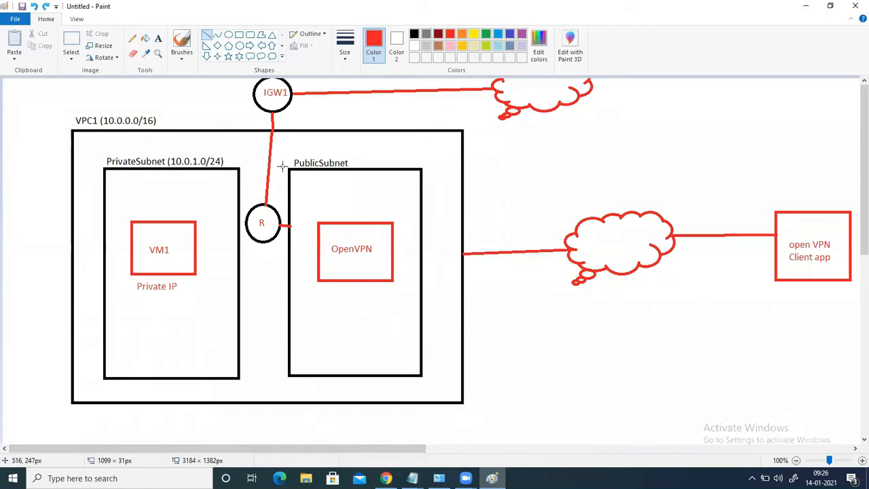
{"action": "left_click", "coordinate": [158, 39]}
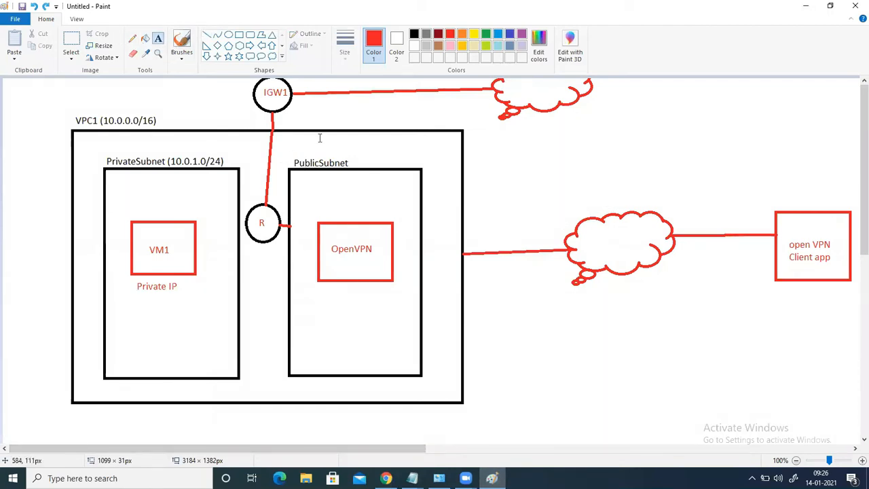
{"action": "left_click", "coordinate": [351, 161]}
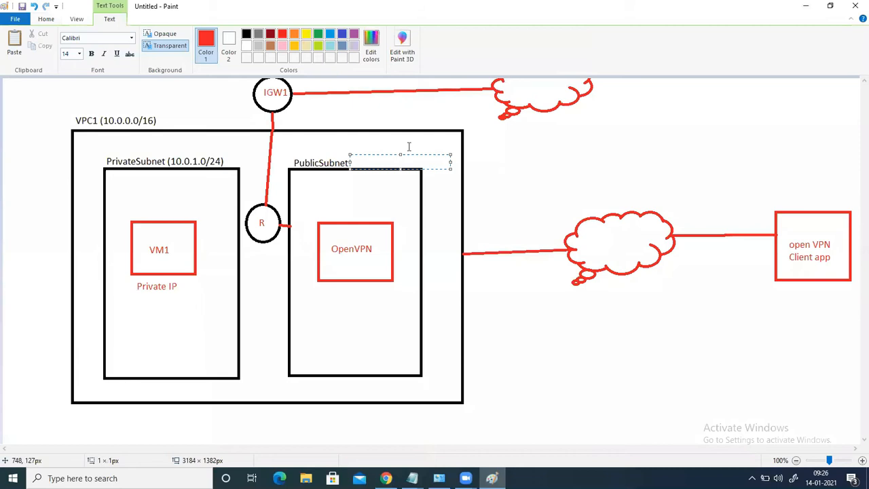
{"action": "type", "text": "(10.0.1.0/24"}
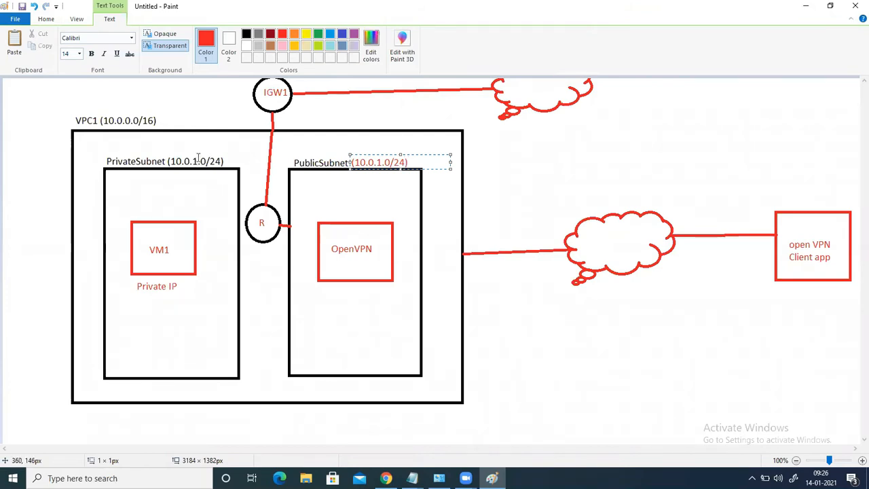
Erase the third octet in the PrivateSubnet label's address and replace it with a red "2"
{"action": "left_click", "coordinate": [45, 18]}
{"action": "left_click", "coordinate": [71, 40]}
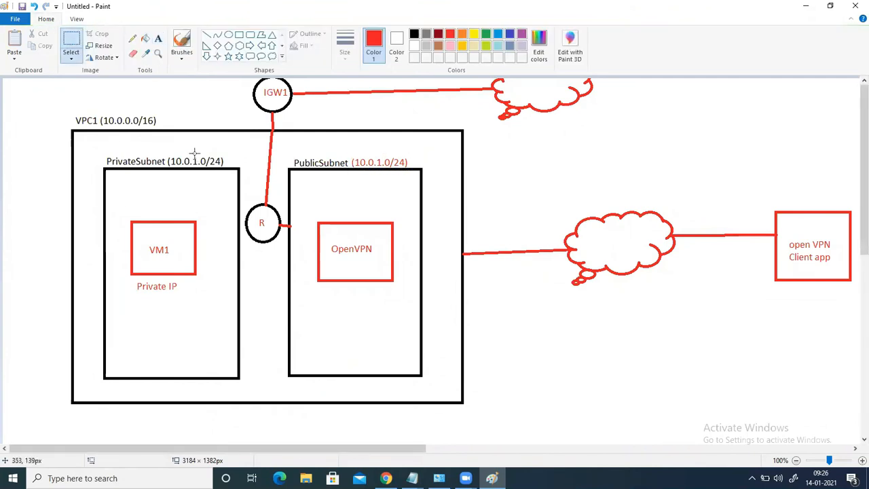
{"action": "left_click_drag", "start_coordinate": [192, 155], "coordinate": [198, 164]}
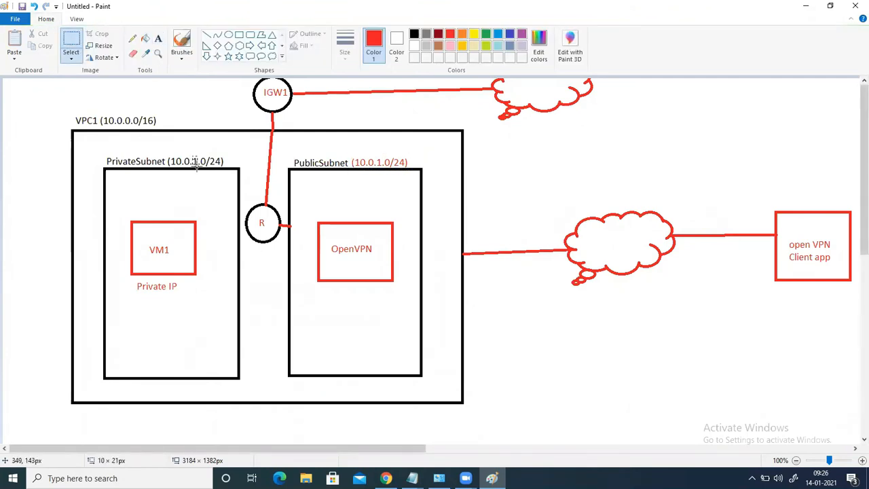
{"action": "key", "text": "Delete"}
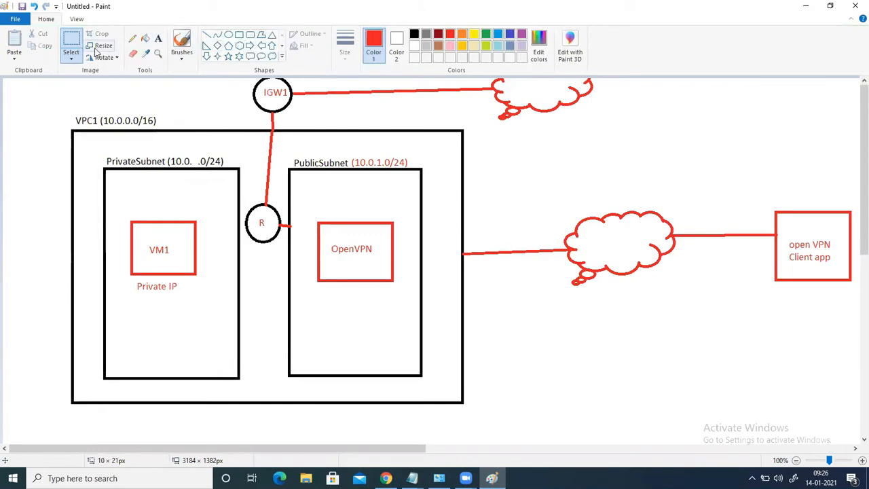
{"action": "left_click", "coordinate": [158, 38]}
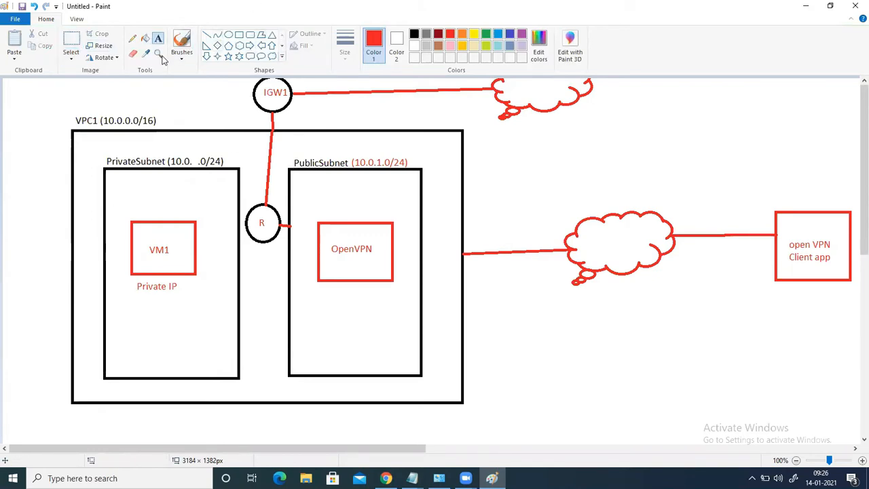
{"action": "left_click", "coordinate": [193, 158]}
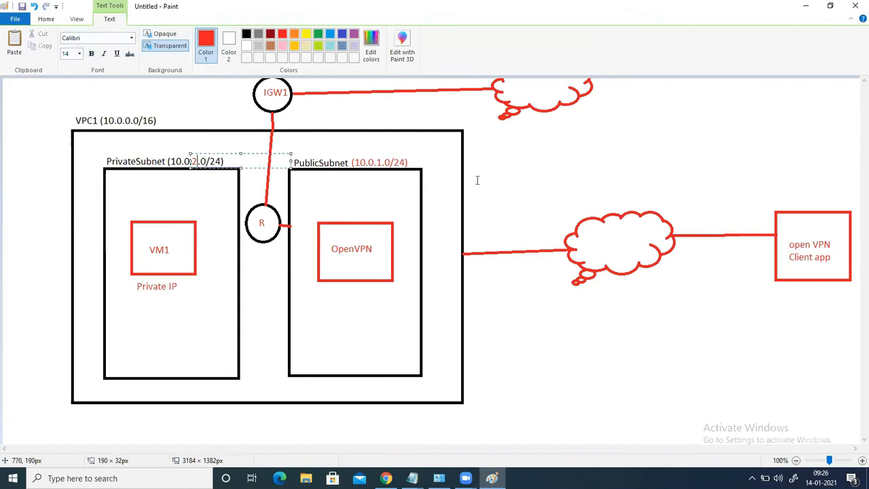
{"action": "left_click", "coordinate": [380, 258]}
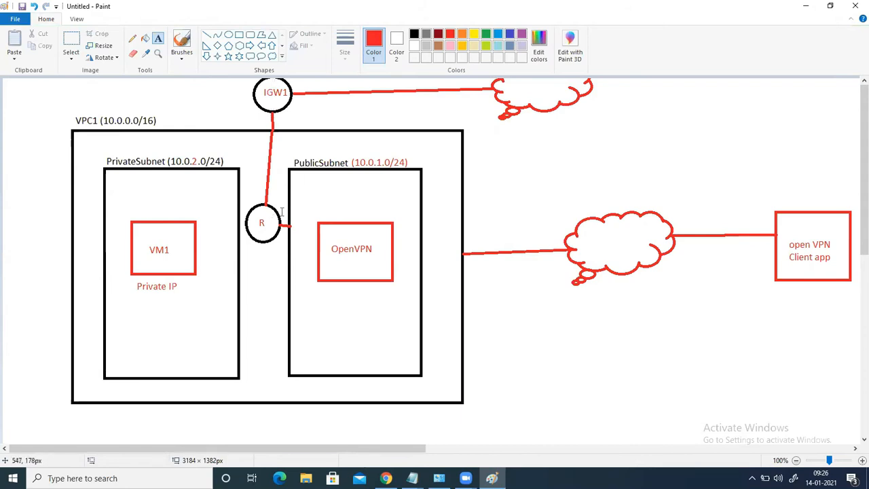
Return to the AWS console in Chrome and create an internet gateway named IGW1
{"action": "left_click", "coordinate": [805, 5]}
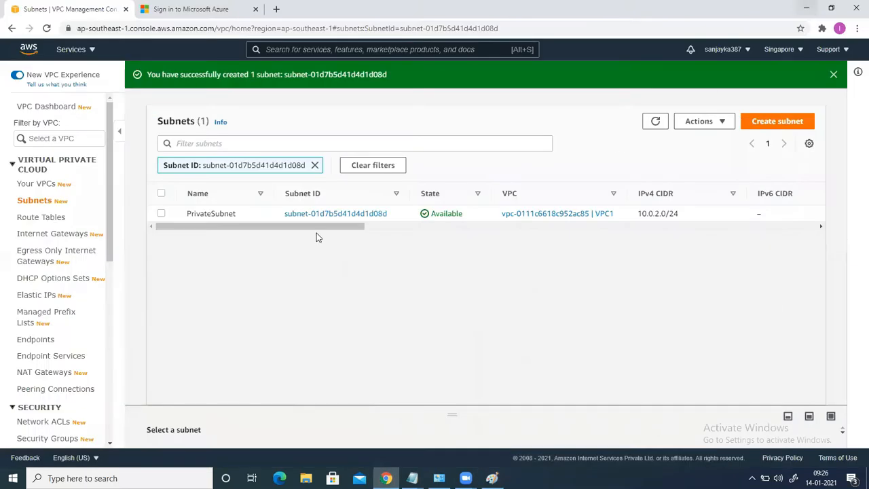
{"action": "left_click", "coordinate": [38, 234]}
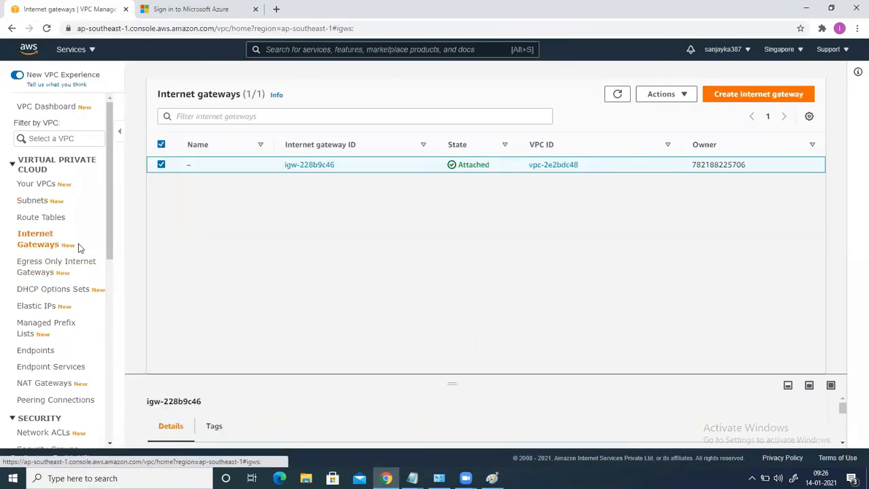
{"action": "left_click", "coordinate": [781, 97]}
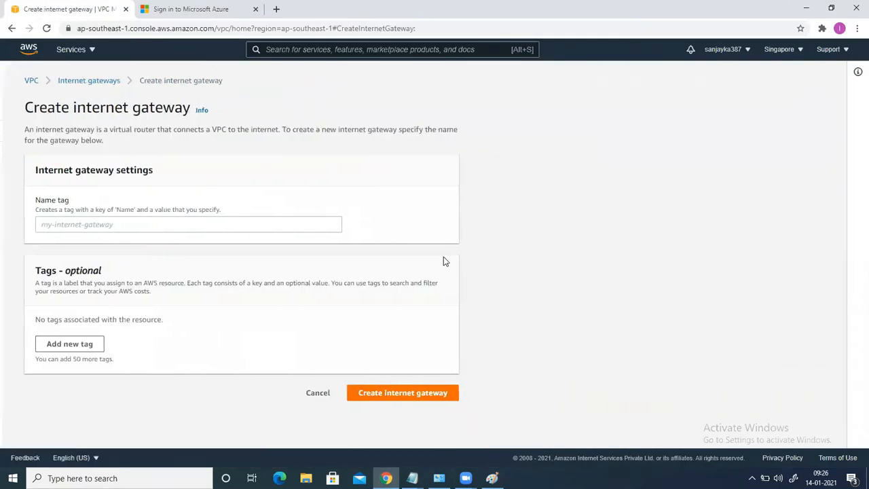
{"action": "left_click", "coordinate": [172, 226]}
{"action": "type", "text": "IGW1"}
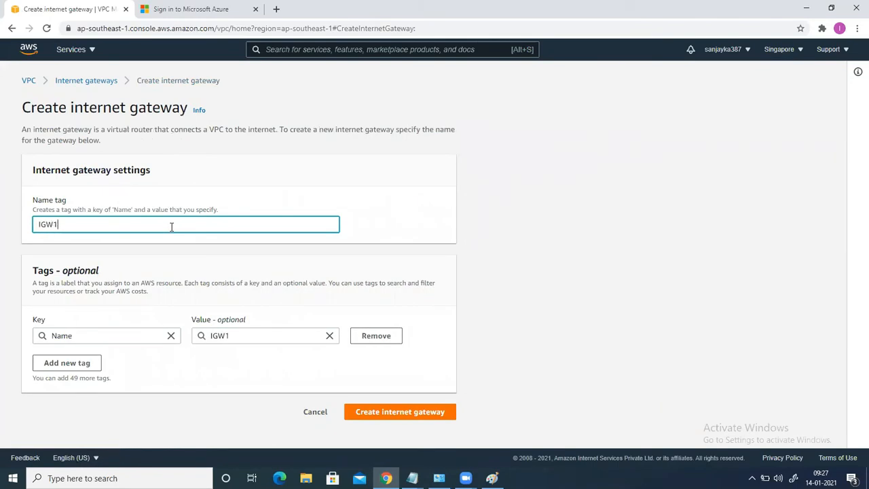
{"action": "key", "text": "Return"}
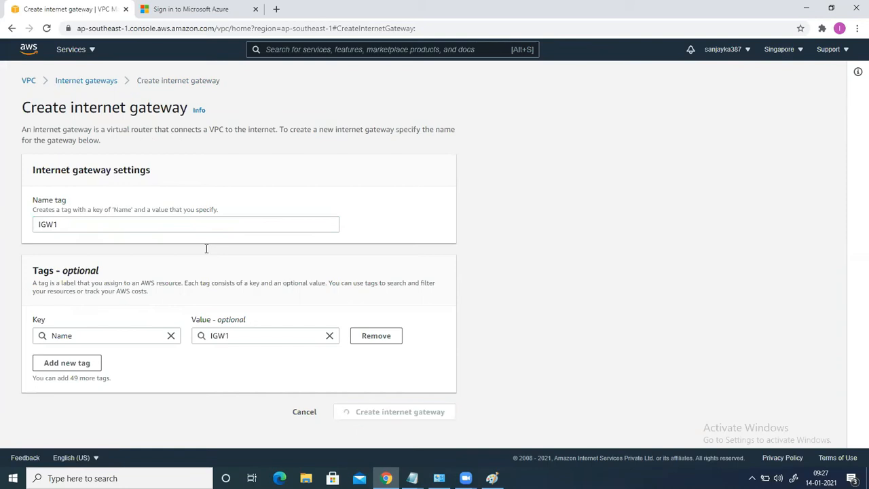
Attach the IGW1 internet gateway to VPC1
{"action": "left_click", "coordinate": [779, 74]}
{"action": "left_click", "coordinate": [257, 207]}
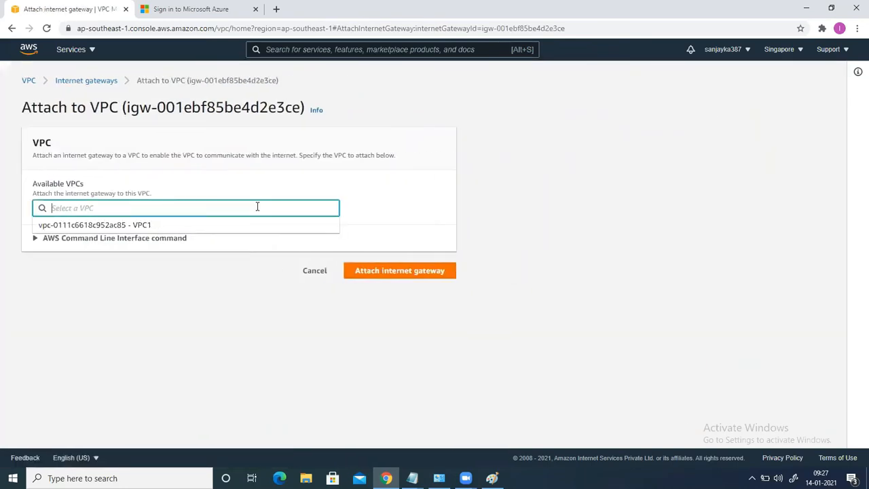
{"action": "left_click", "coordinate": [187, 227]}
{"action": "left_click", "coordinate": [385, 273]}
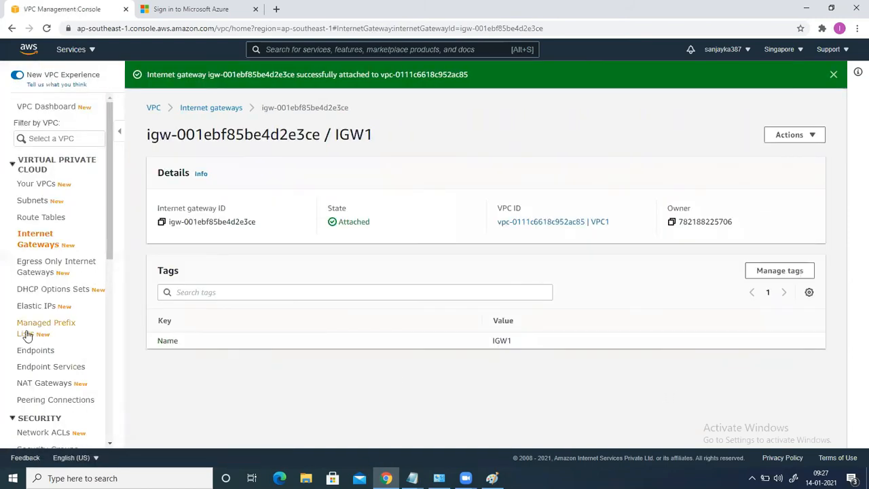
Create a route table named VPC1-RouteTable in VPC1
{"action": "left_click", "coordinate": [40, 217]}
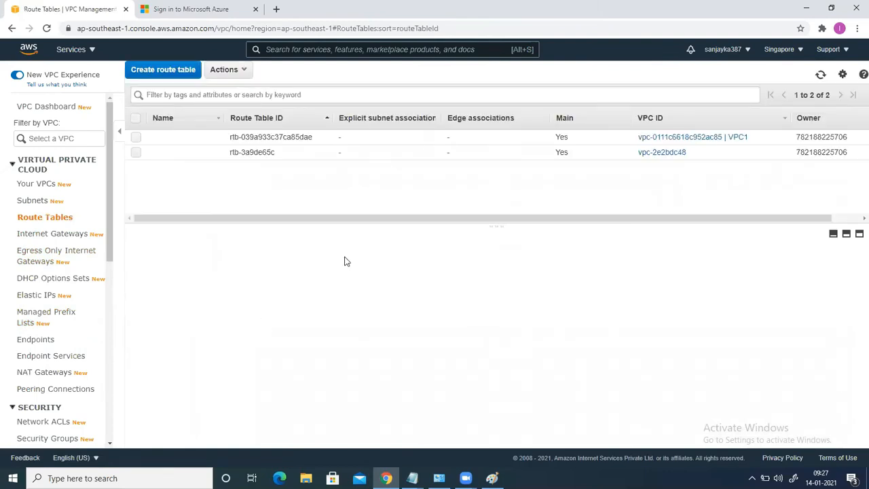
{"action": "left_click", "coordinate": [168, 74]}
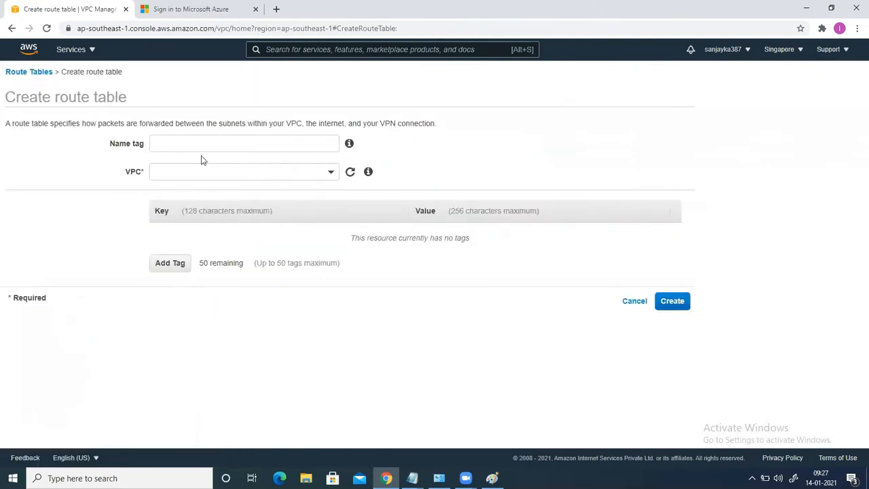
{"action": "left_click", "coordinate": [197, 141]}
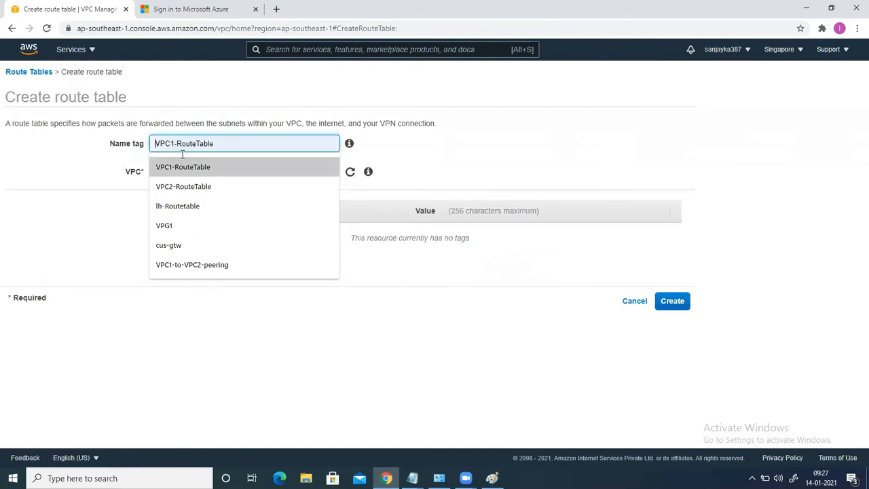
{"action": "left_click", "coordinate": [187, 168]}
{"action": "left_click", "coordinate": [184, 170]}
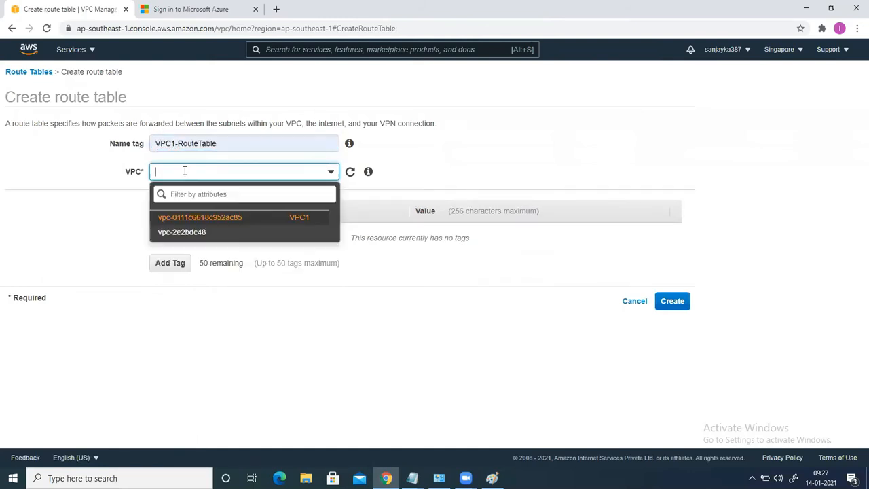
{"action": "left_click", "coordinate": [306, 219]}
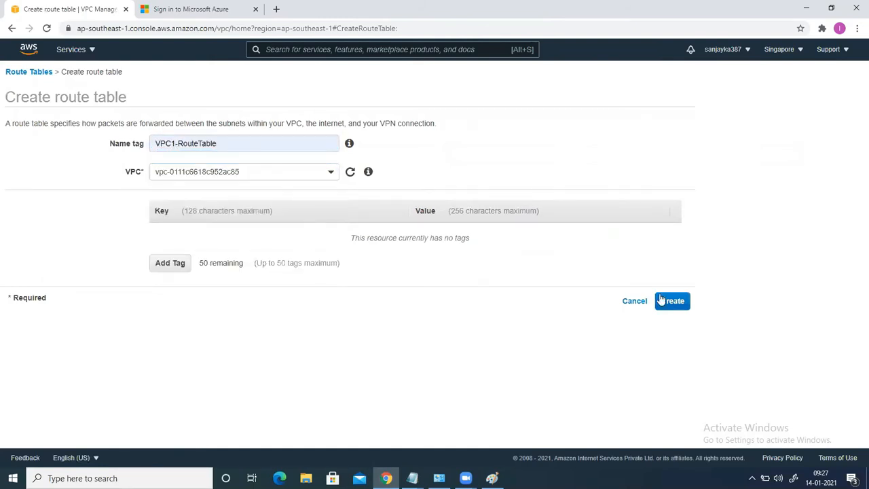
{"action": "left_click", "coordinate": [678, 304]}
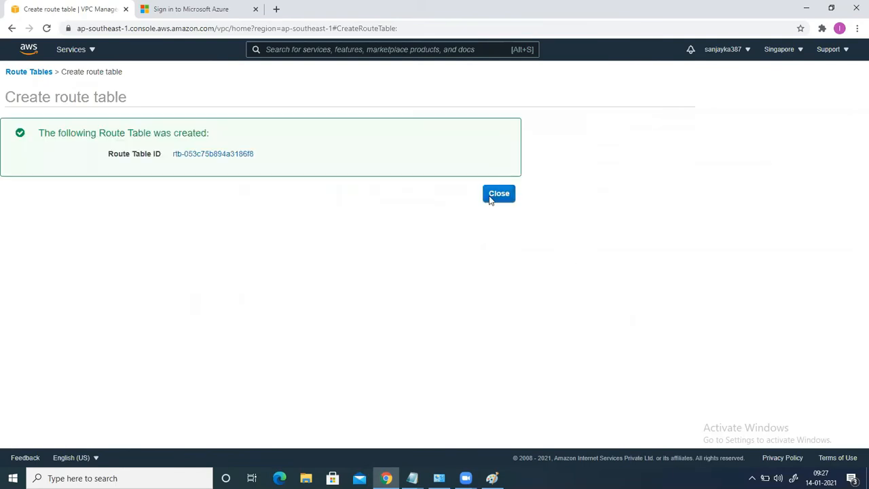
{"action": "left_click", "coordinate": [499, 195]}
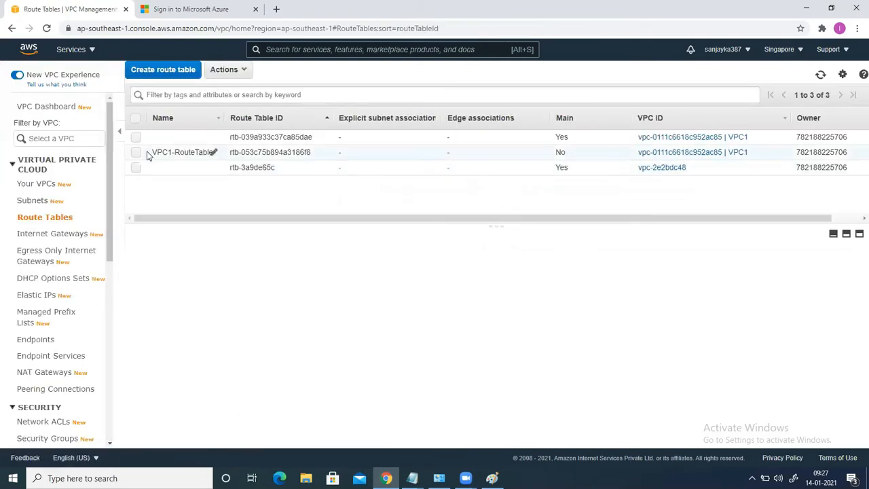
Associate PublicSubnet with the VPC1-RouteTable route table
{"action": "left_click", "coordinate": [136, 153]}
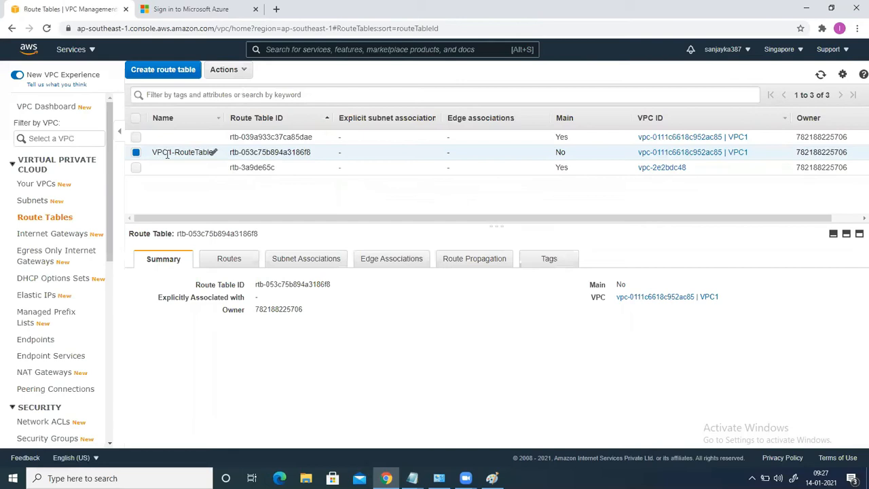
{"action": "left_click", "coordinate": [288, 265]}
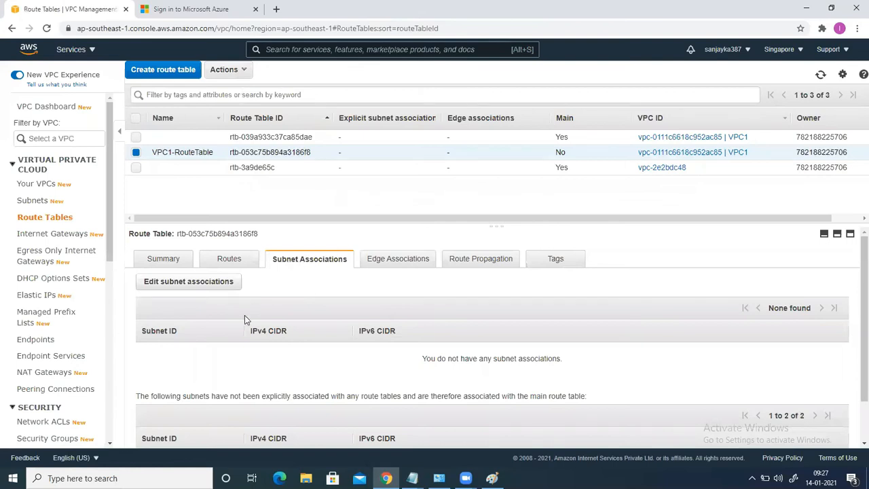
{"action": "left_click", "coordinate": [182, 284]}
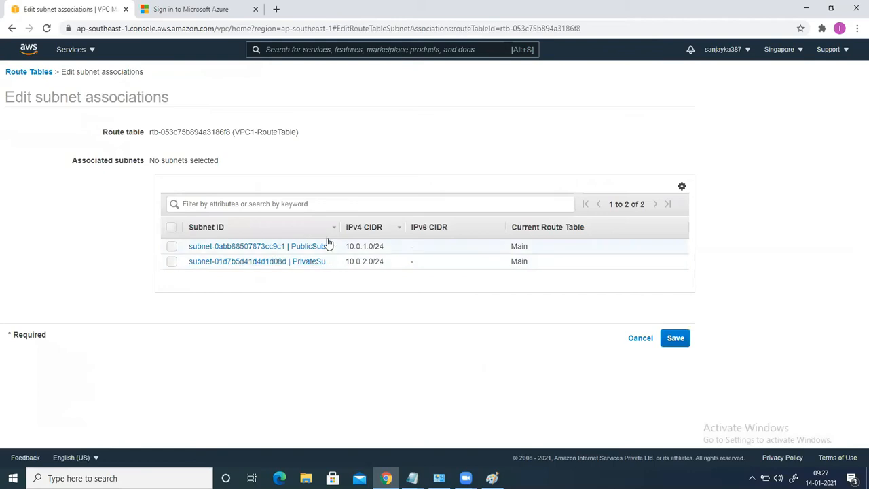
{"action": "left_click_drag", "start_coordinate": [342, 231], "coordinate": [397, 228]}
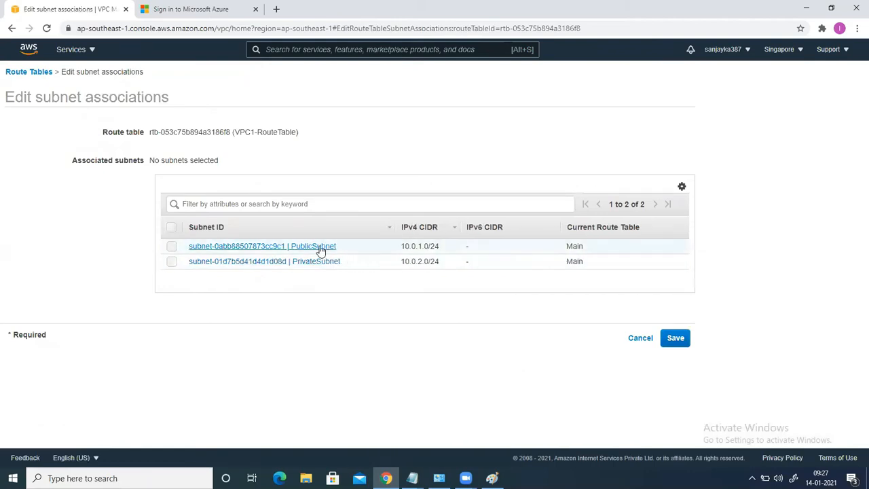
{"action": "left_click", "coordinate": [171, 248]}
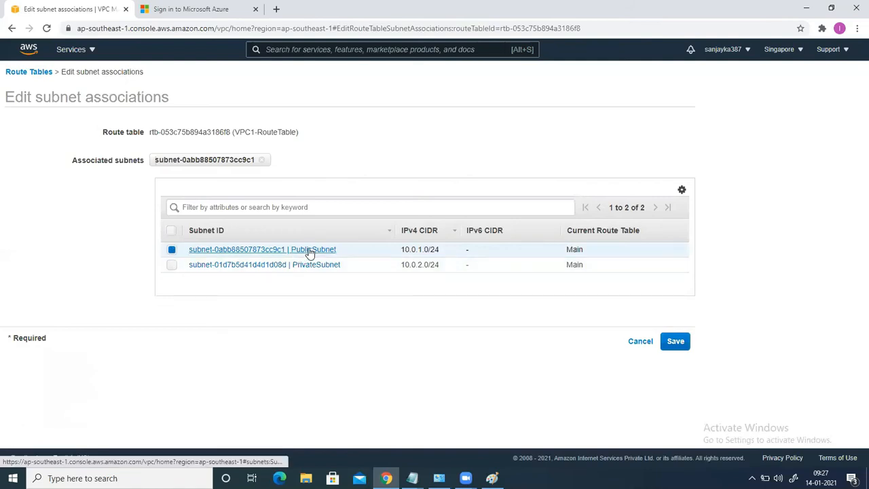
{"action": "left_click", "coordinate": [674, 341]}
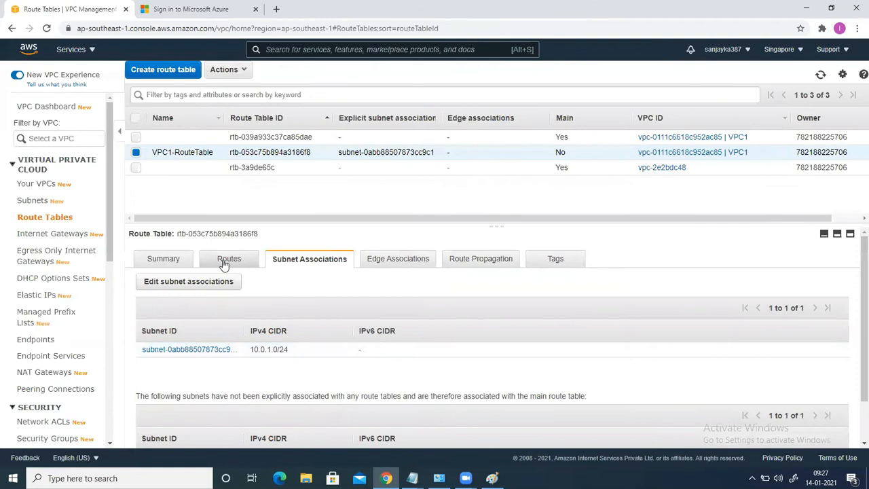
Add a route to VPC1-RouteTable with destination 0.0.0.0/0 targeting the IGW1 internet gateway, and save the routes
{"action": "left_click", "coordinate": [226, 262]}
{"action": "left_click", "coordinate": [167, 287]}
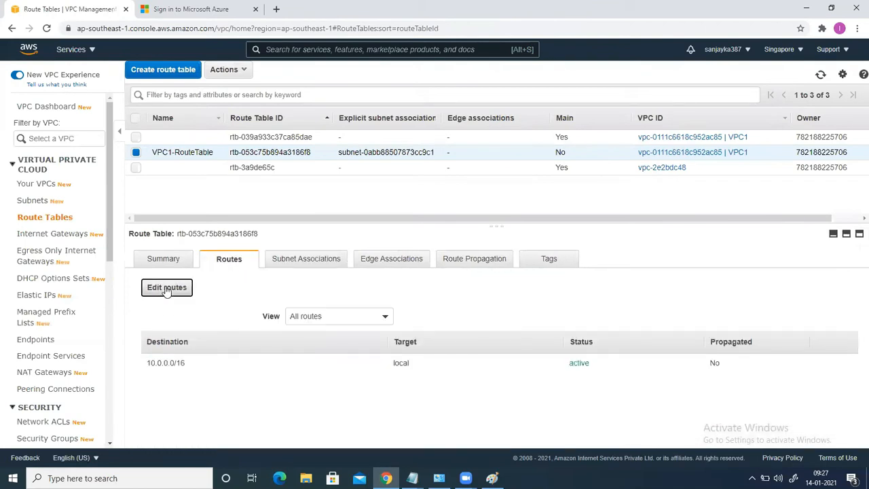
{"action": "left_click", "coordinate": [37, 178]}
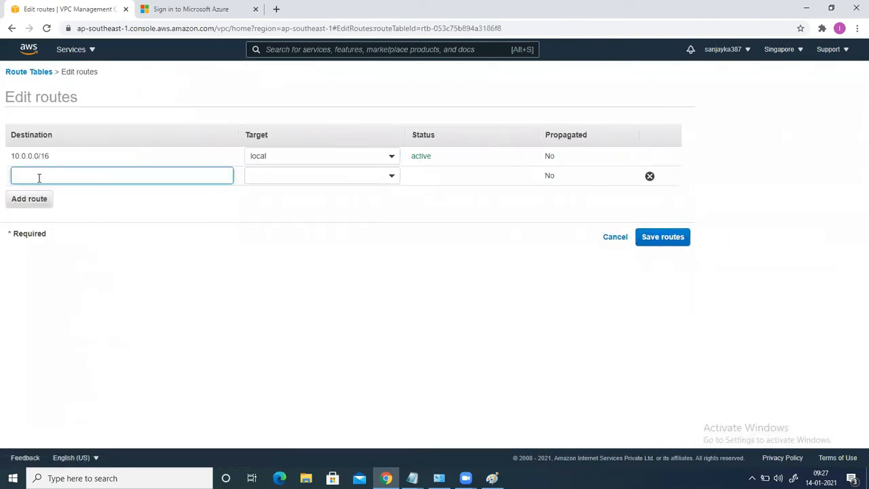
{"action": "type", "text": "0"}
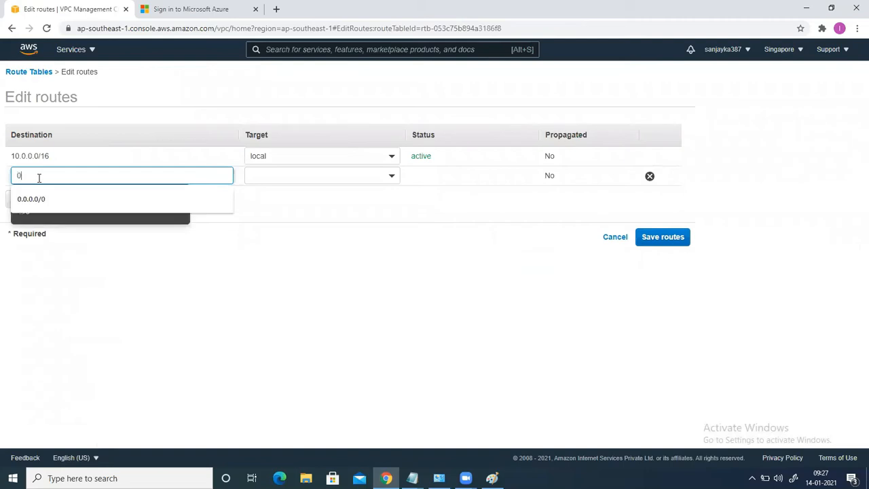
{"action": "type", "text": ".0.0.0"}
{"action": "left_click", "coordinate": [43, 204]}
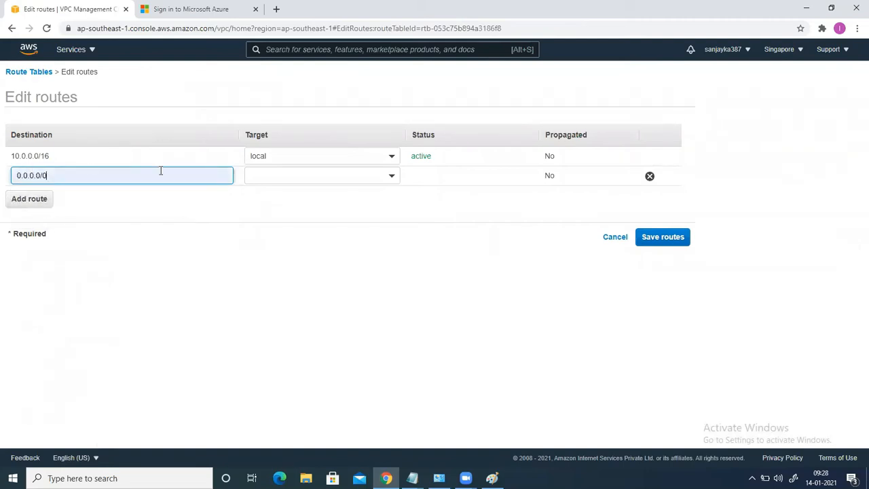
{"action": "left_click", "coordinate": [289, 175]}
{"action": "left_click", "coordinate": [293, 233]}
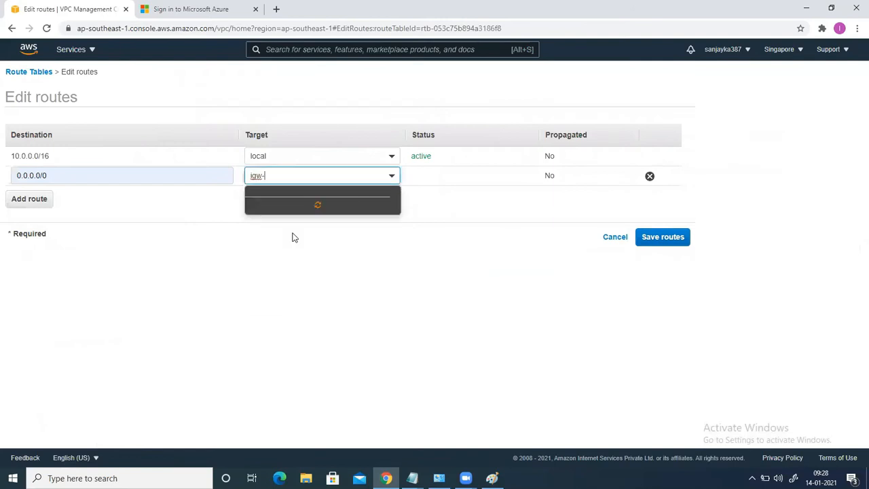
{"action": "left_click", "coordinate": [369, 207]}
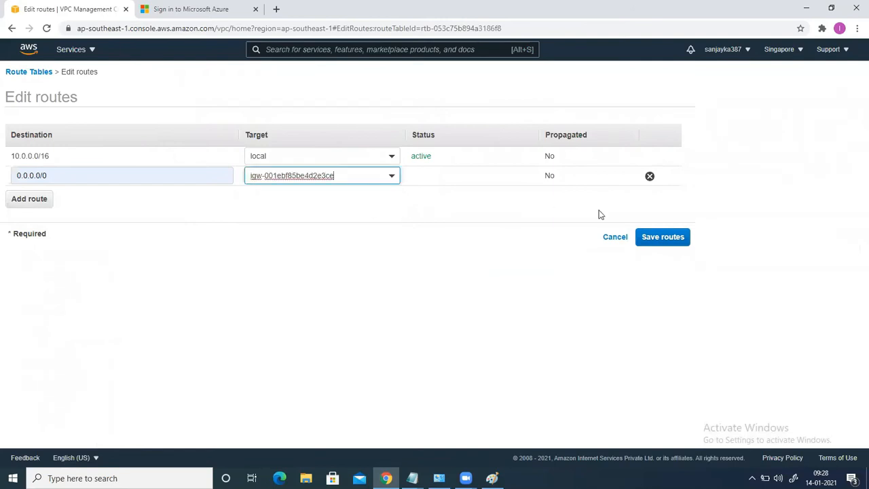
{"action": "left_click", "coordinate": [653, 239]}
{"action": "left_click", "coordinate": [502, 167]}
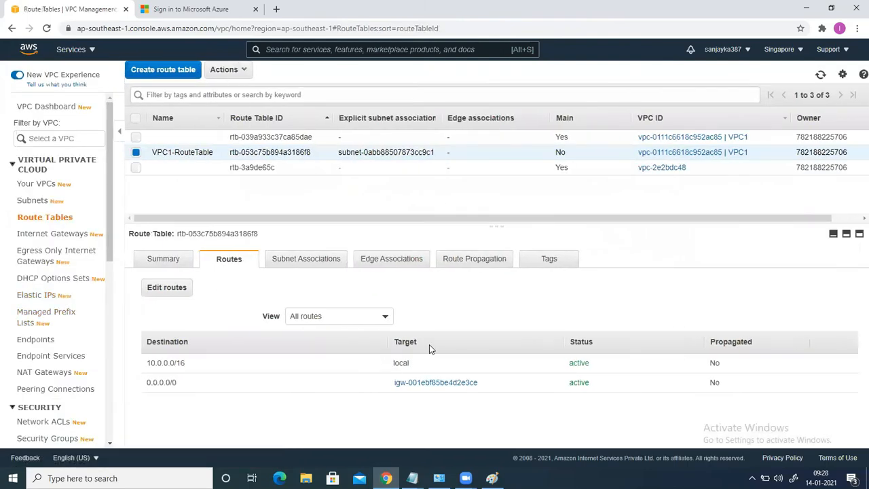
Check the network diagram in Paint, return to the AWS console in Chrome and start launching a new EC2 instance
{"action": "left_click", "coordinate": [492, 477]}
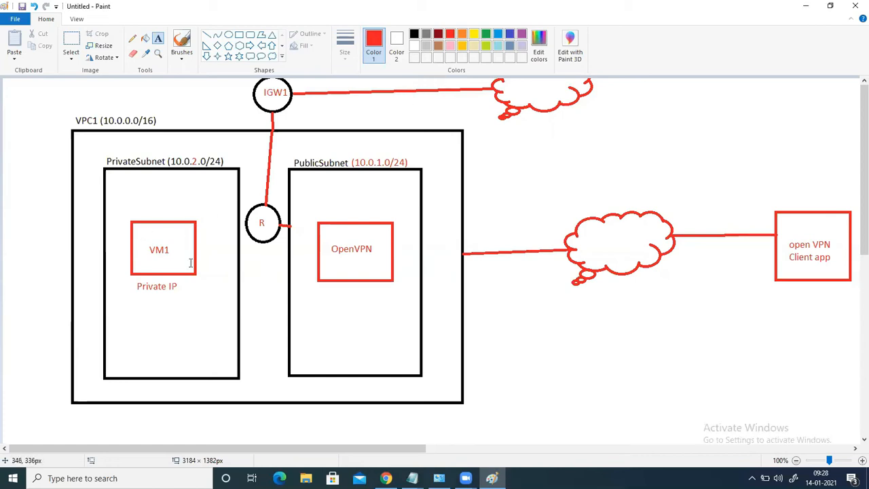
{"action": "left_click", "coordinate": [806, 8]}
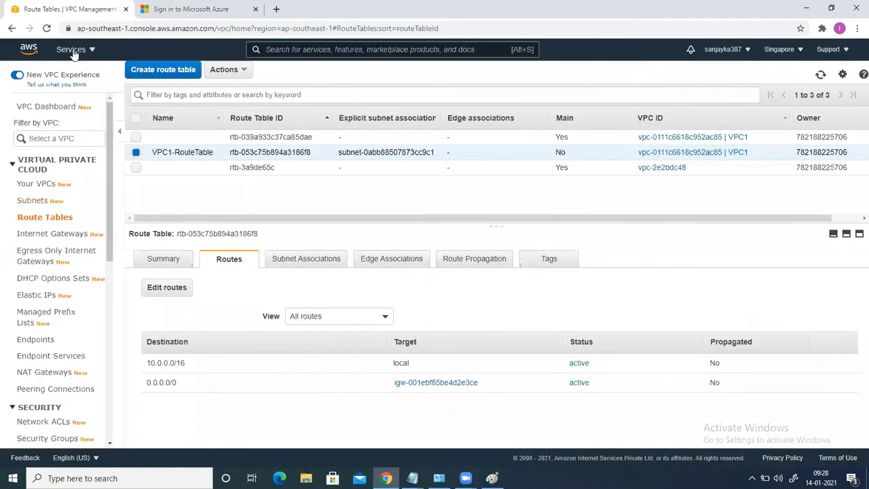
{"action": "left_click", "coordinate": [73, 49]}
{"action": "left_click", "coordinate": [58, 174]}
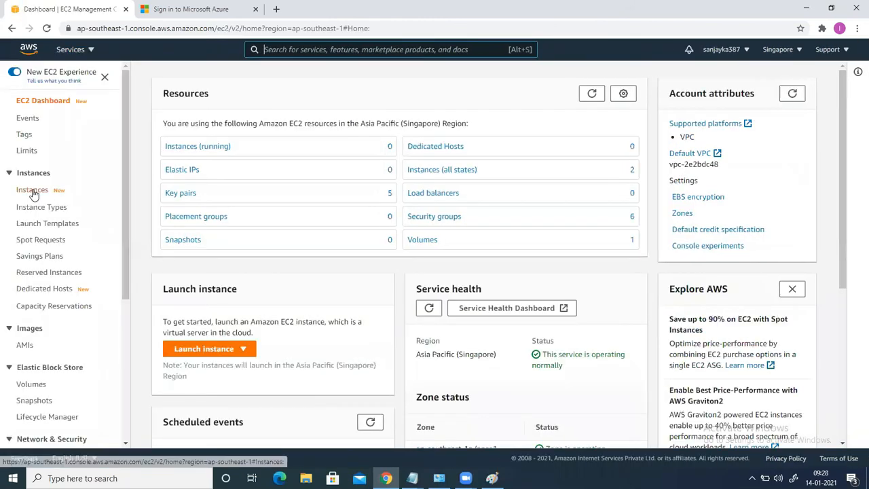
{"action": "left_click", "coordinate": [33, 194]}
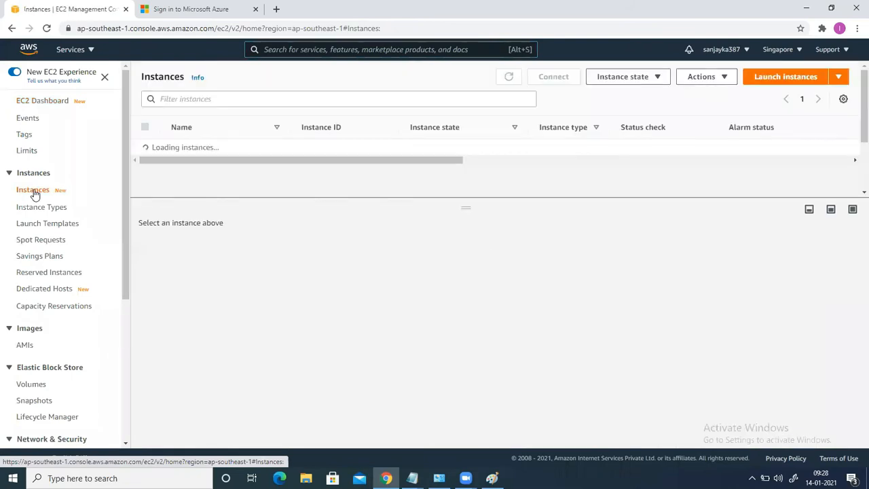
{"action": "left_click", "coordinate": [764, 77]}
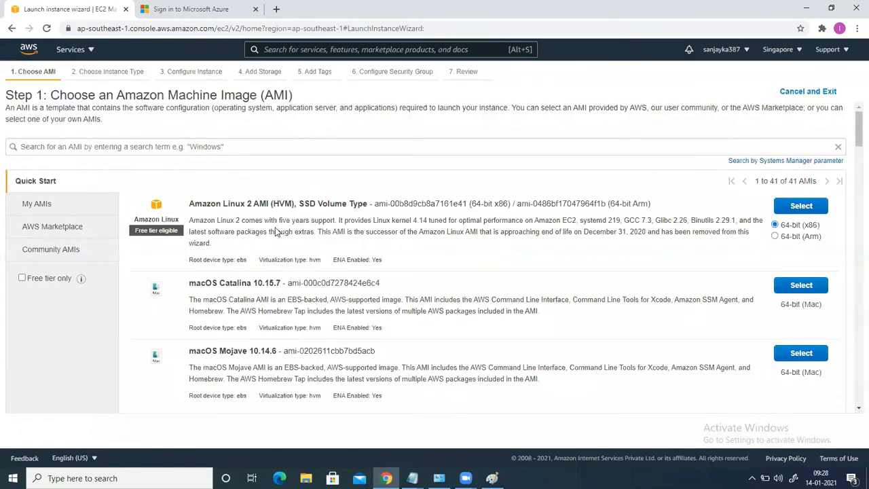
Choose the Microsoft Windows Server 2016 Base image and accept the t2.micro instance type
{"action": "scroll", "coordinate": [277, 231], "scroll_direction": "down", "scroll_amount": 10}
{"action": "scroll", "coordinate": [352, 323], "scroll_direction": "down", "scroll_amount": 6}
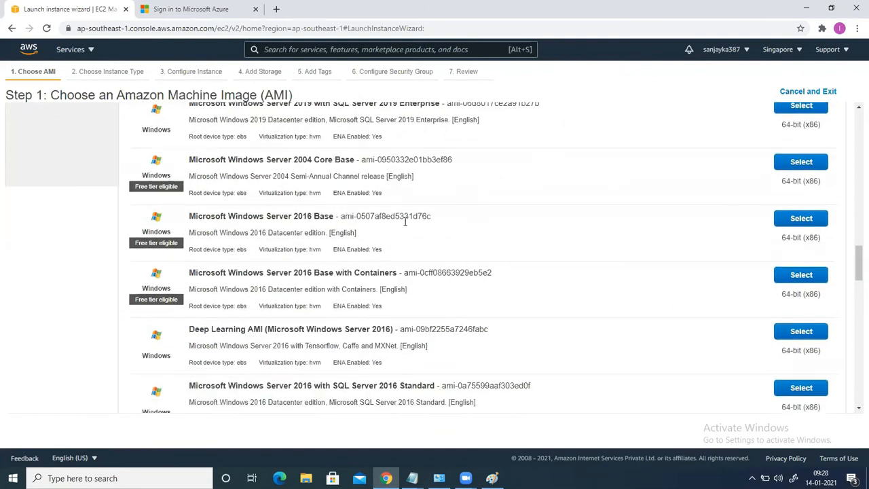
{"action": "left_click", "coordinate": [803, 219]}
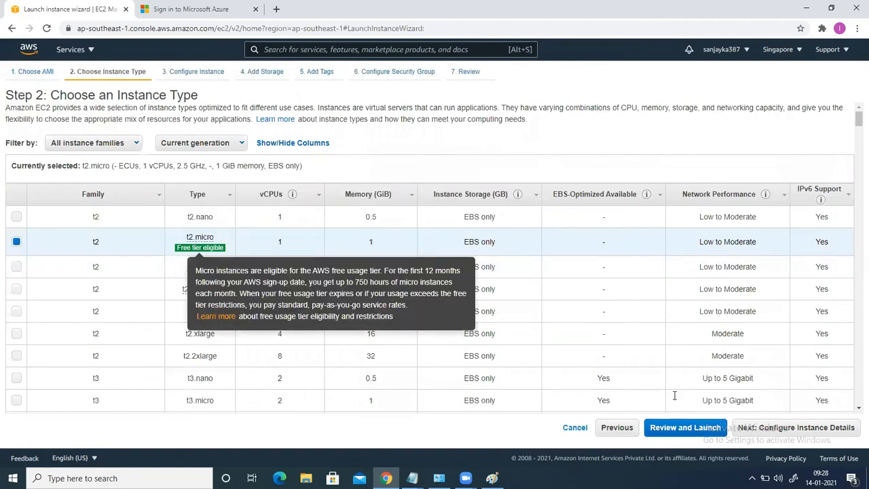
{"action": "left_click", "coordinate": [811, 428]}
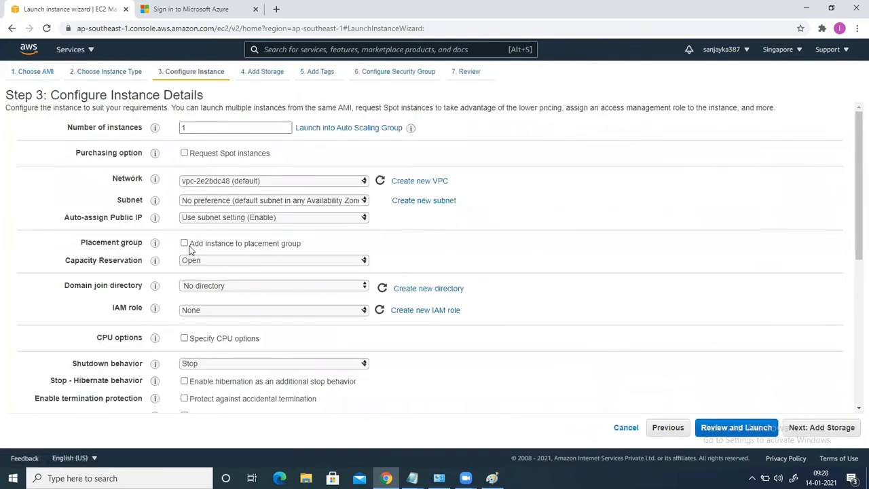
Place the instance in VPC1's PrivateSubnet and set auto-assign public IP to Disable
{"action": "left_click", "coordinate": [215, 179]}
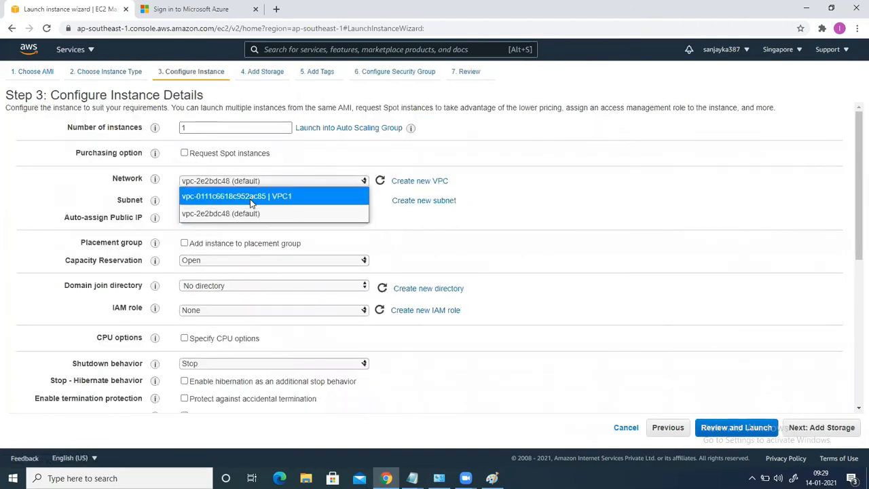
{"action": "left_click", "coordinate": [251, 198]}
{"action": "left_click", "coordinate": [277, 202]}
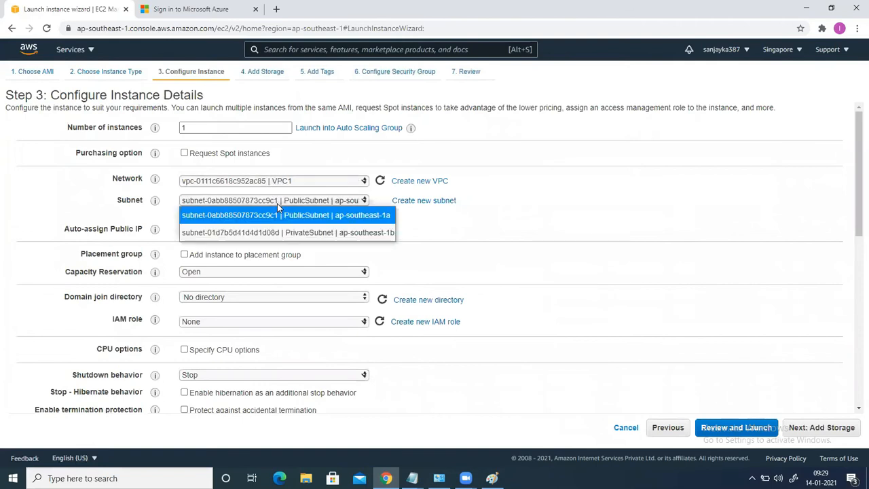
{"action": "left_click", "coordinate": [312, 233]}
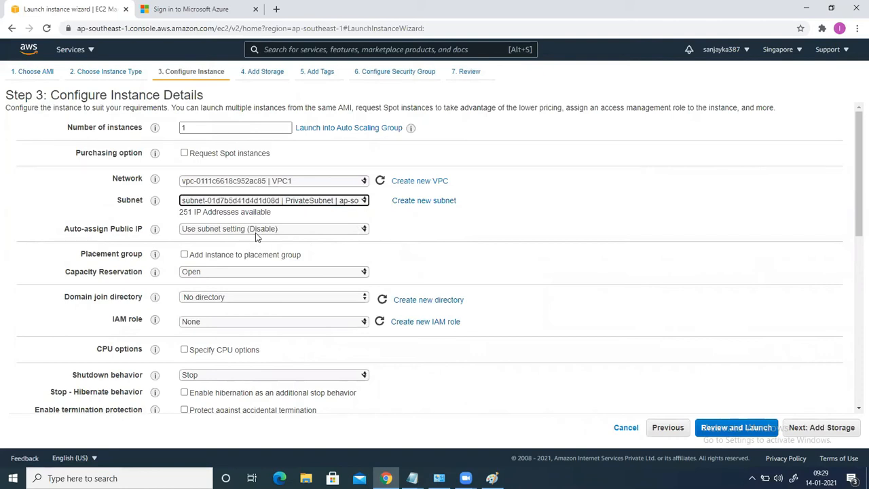
{"action": "left_click", "coordinate": [257, 231]}
{"action": "left_click", "coordinate": [204, 277]}
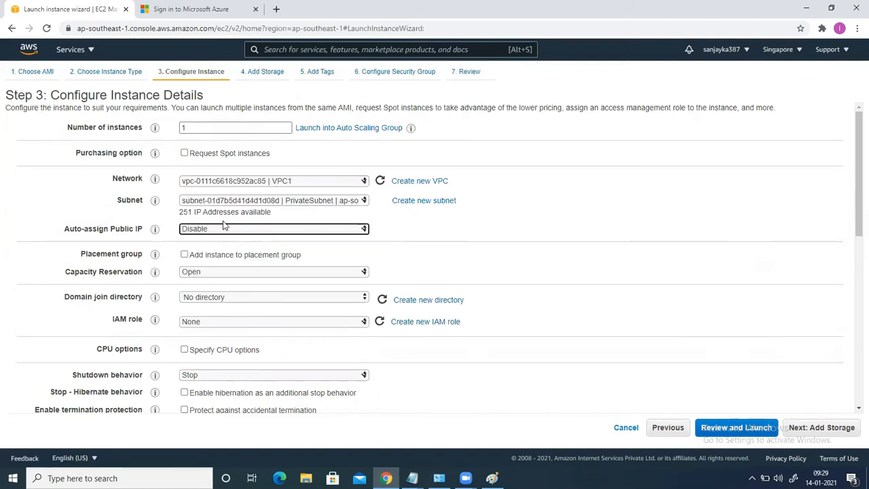
{"action": "left_click", "coordinate": [814, 429]}
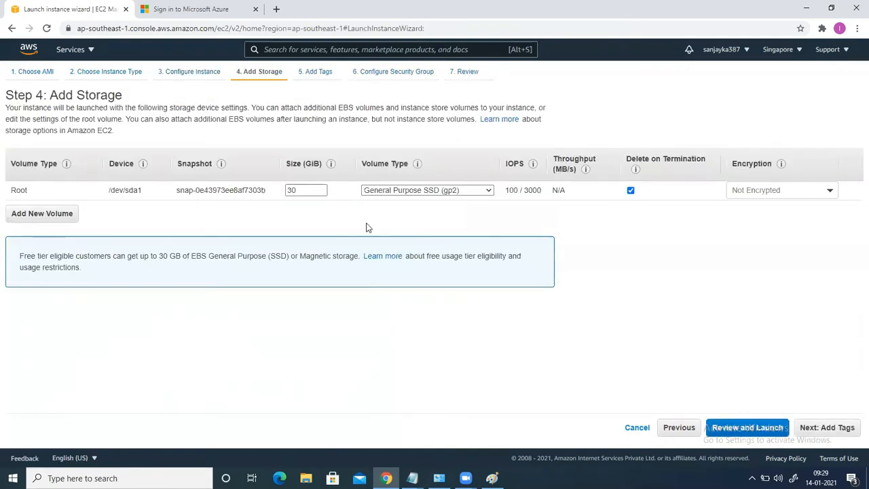
Keep the default storage, tag the instance with key Name and value VM1, and continue to the security group settings
{"action": "left_click", "coordinate": [827, 429]}
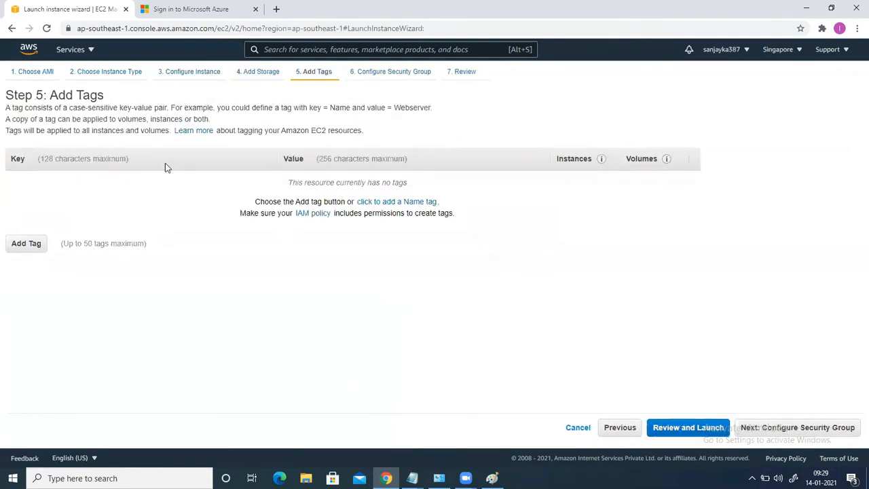
{"action": "left_click", "coordinate": [37, 243]}
{"action": "left_click", "coordinate": [41, 205]}
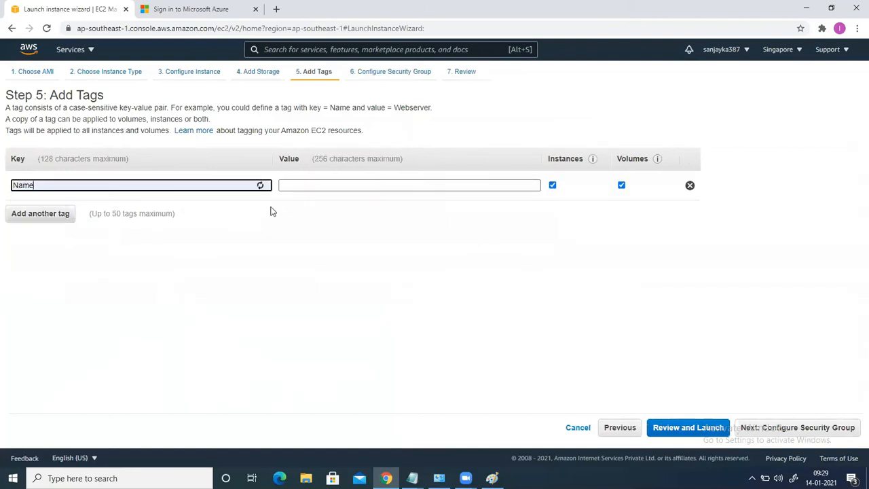
{"action": "left_click", "coordinate": [318, 185]}
{"action": "type", "text": "VM1"}
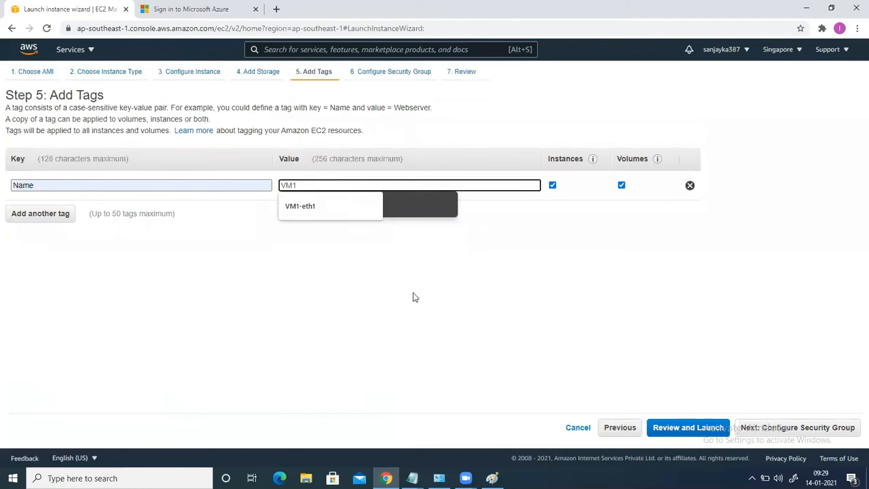
{"action": "left_click", "coordinate": [405, 296]}
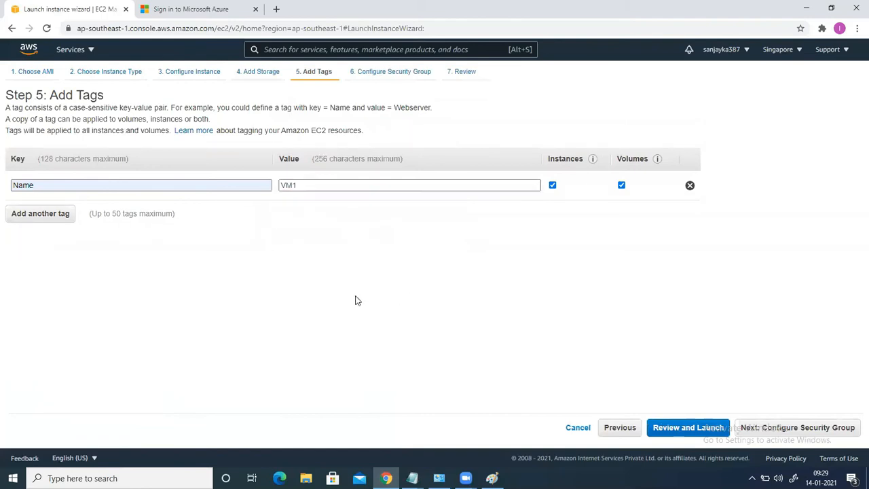
{"action": "left_click", "coordinate": [804, 429]}
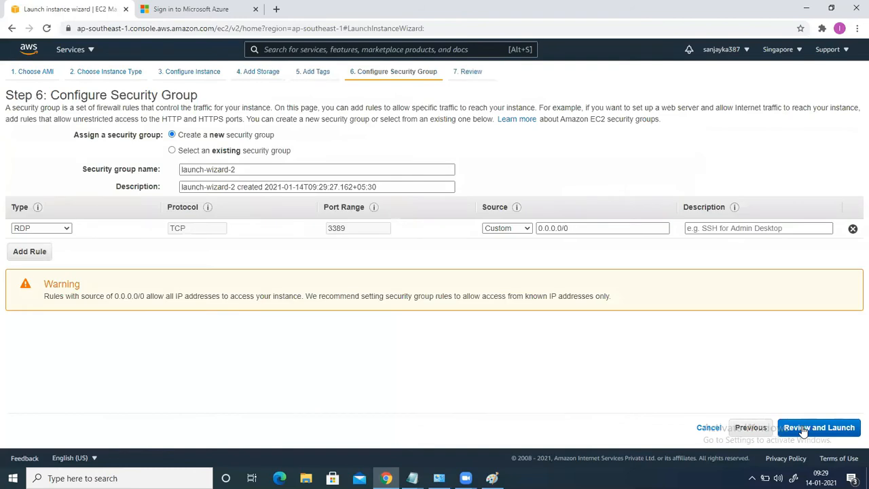
{"action": "left_click", "coordinate": [49, 229]}
{"action": "scroll", "coordinate": [52, 357], "scroll_direction": "up", "scroll_amount": 1}
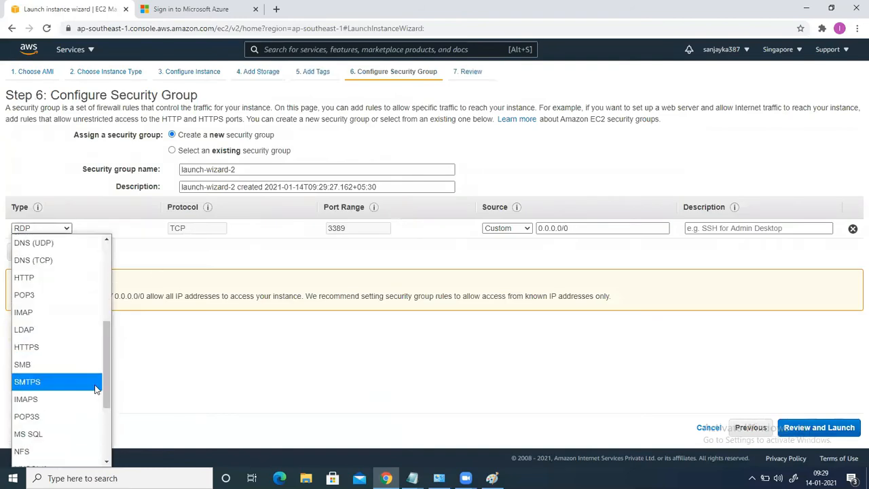
{"action": "scroll", "coordinate": [95, 387], "scroll_direction": "down", "scroll_amount": 3}
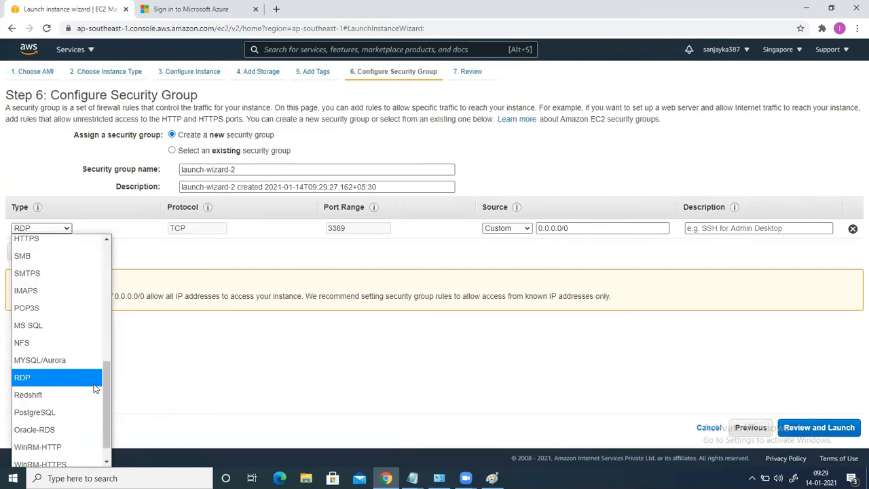
Name the new security group practical-openvpn
{"action": "left_click_drag", "start_coordinate": [245, 172], "coordinate": [143, 167]}
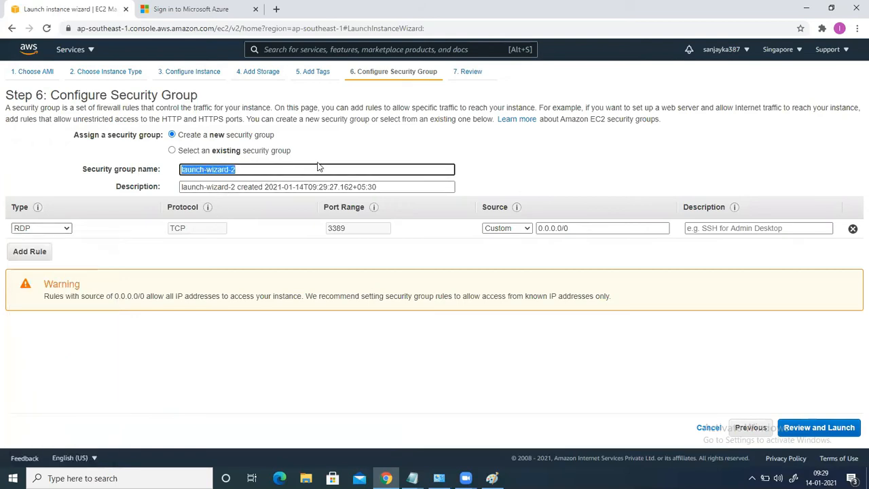
{"action": "type", "text": "practical-openvpn"}
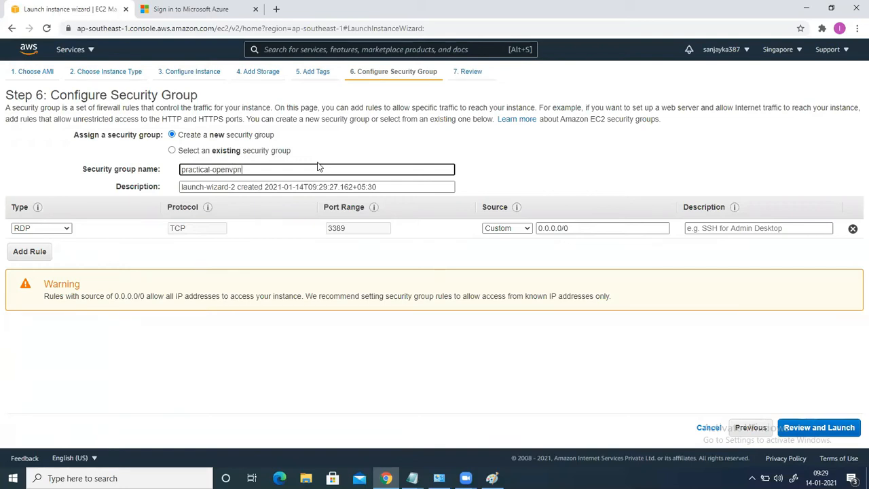
{"action": "left_click", "coordinate": [209, 169]}
{"action": "left_click", "coordinate": [131, 249]}
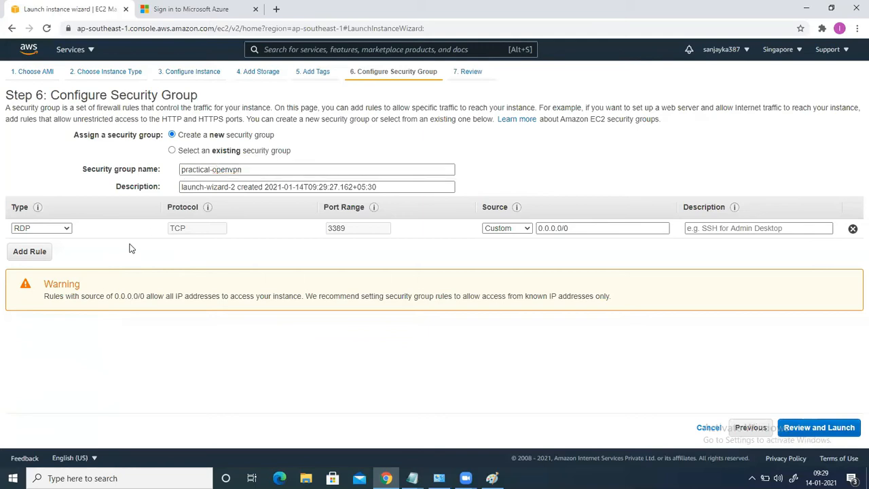
Change the security group's rule type to All traffic and its source to Anywhere
{"action": "left_click", "coordinate": [65, 229]}
{"action": "scroll", "coordinate": [50, 333], "scroll_direction": "up", "scroll_amount": 1}
{"action": "scroll", "coordinate": [41, 351], "scroll_direction": "down", "scroll_amount": 3}
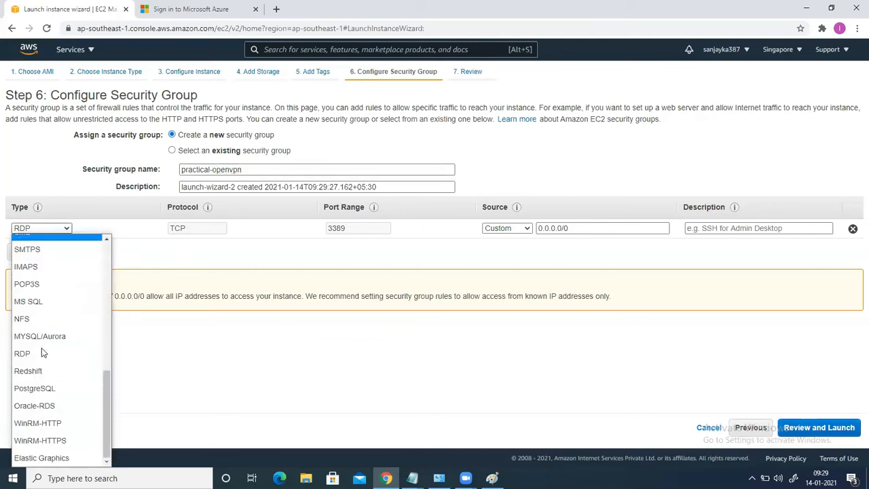
{"action": "scroll", "coordinate": [56, 404], "scroll_direction": "up", "scroll_amount": 3}
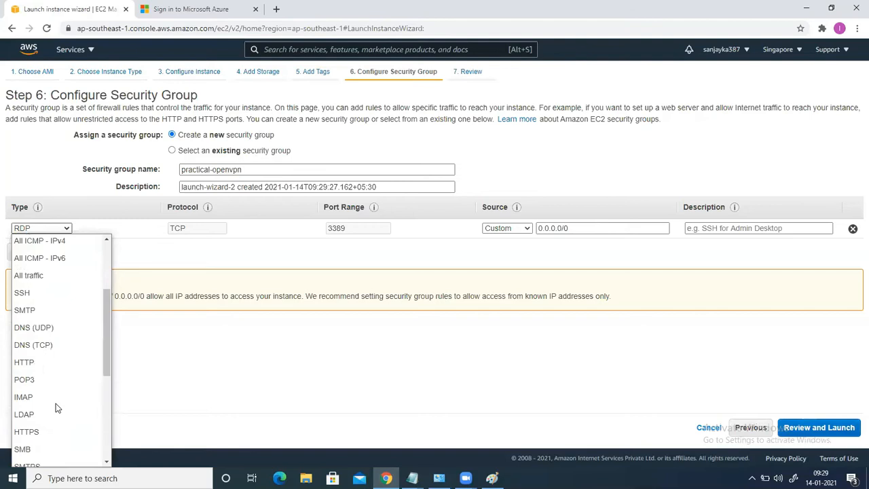
{"action": "left_click", "coordinate": [40, 275]}
{"action": "left_click", "coordinate": [502, 228]}
{"action": "left_click", "coordinate": [490, 260]}
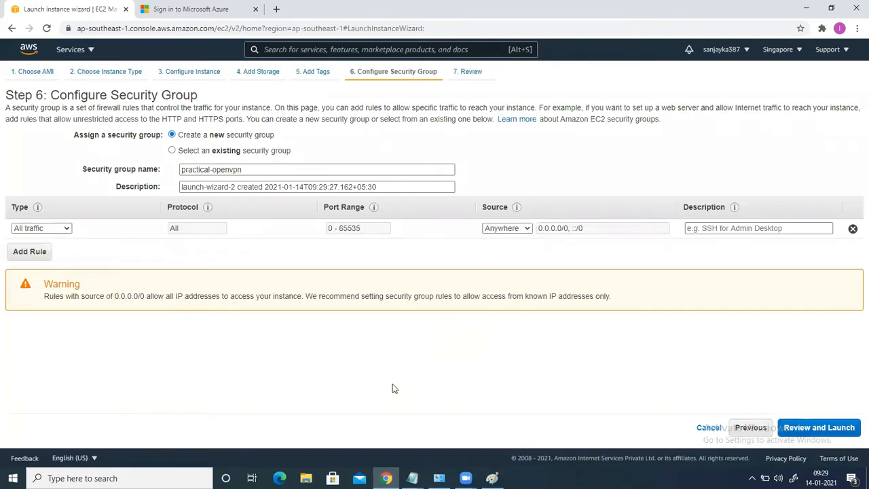
{"action": "left_click", "coordinate": [211, 171]}
Review and launch the instance with the existing key pair awspair, acknowledging access to its private key file
{"action": "left_click", "coordinate": [814, 432]}
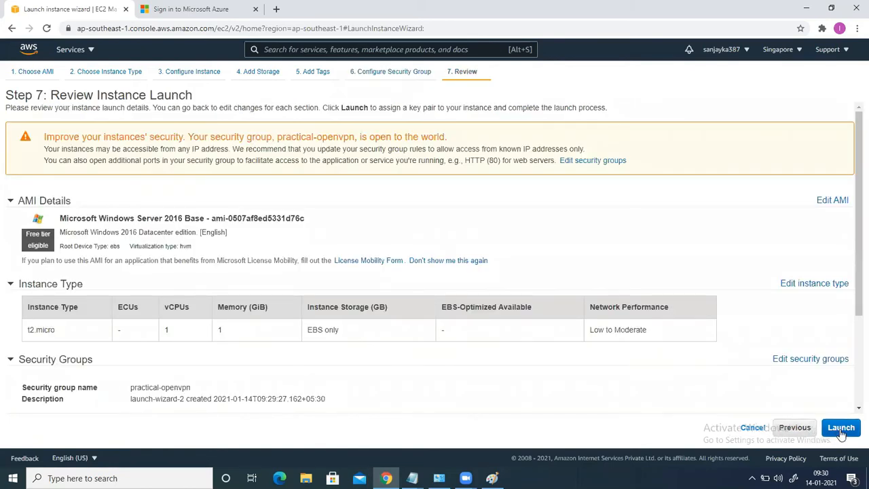
{"action": "left_click", "coordinate": [842, 428]}
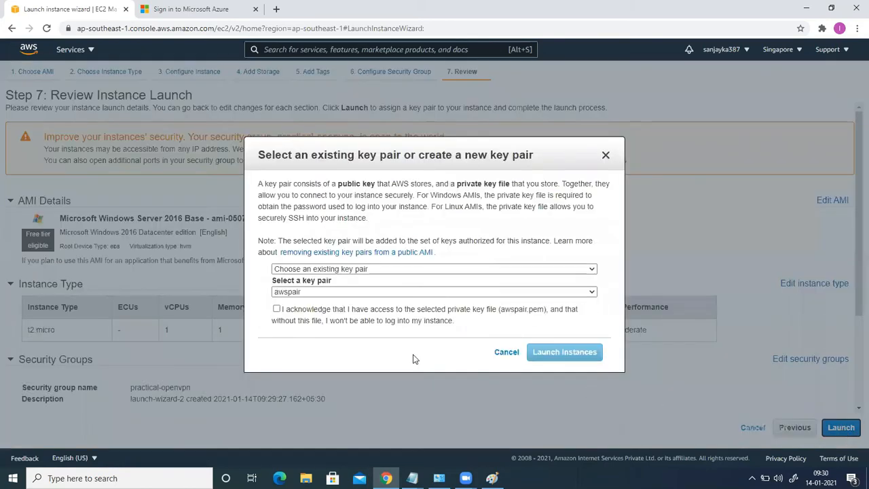
{"action": "left_click", "coordinate": [277, 309]}
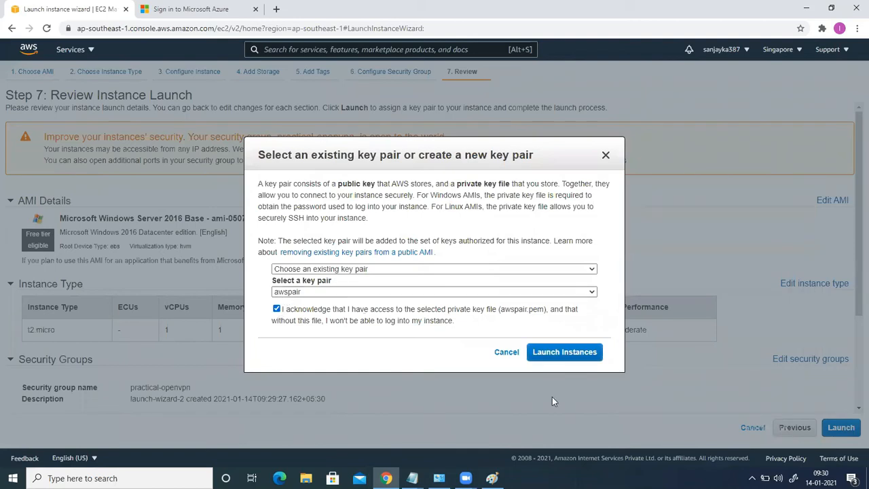
{"action": "left_click", "coordinate": [563, 351]}
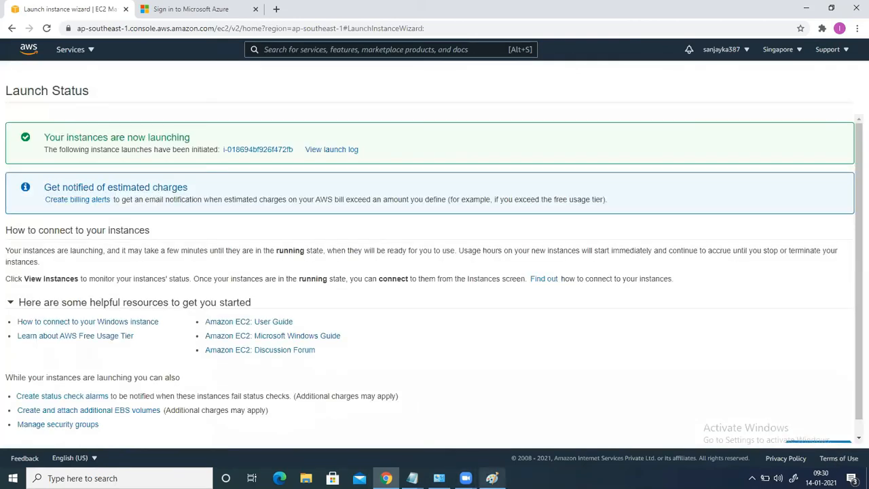
Check the network diagram in Paint, return to the AWS console and examine VM1's instance summary and network details
{"action": "left_click", "coordinate": [456, 436]}
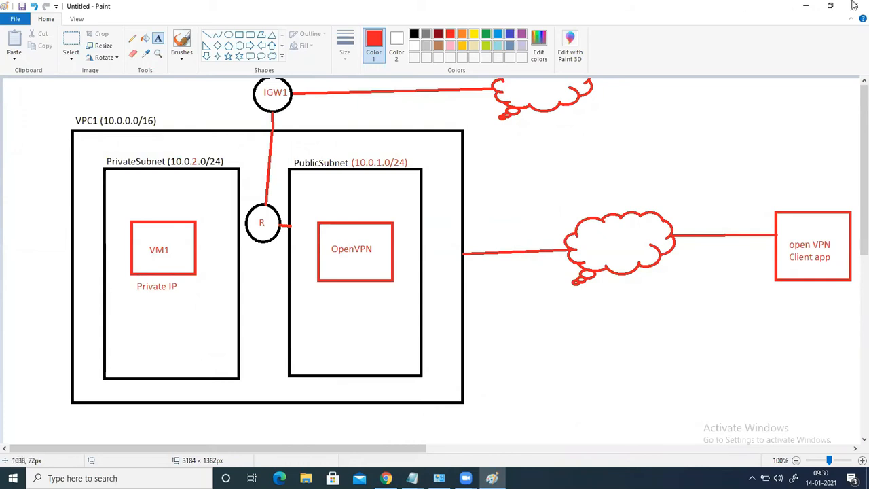
{"action": "left_click", "coordinate": [805, 6]}
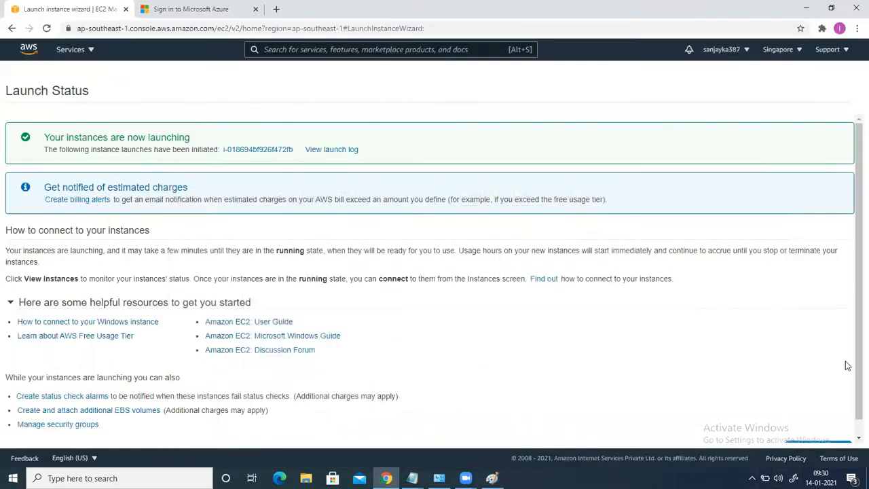
{"action": "scroll", "coordinate": [846, 365], "scroll_direction": "down", "scroll_amount": 1}
{"action": "left_click", "coordinate": [818, 432]}
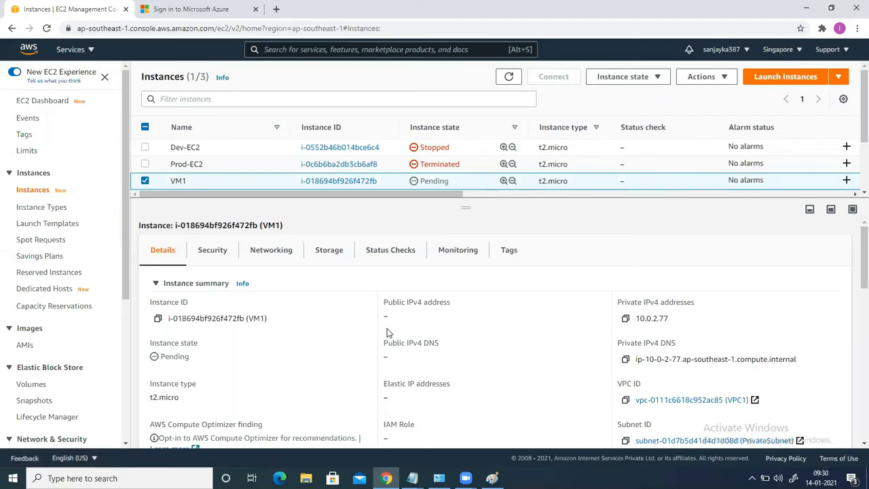
{"action": "scroll", "coordinate": [403, 350], "scroll_direction": "down", "scroll_amount": 3}
{"action": "scroll", "coordinate": [403, 350], "scroll_direction": "up", "scroll_amount": 3}
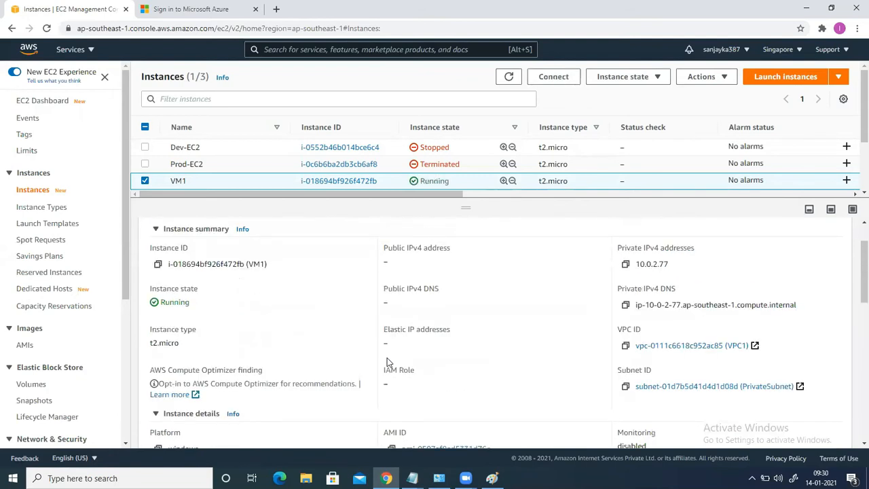
Switch from Chrome to the network diagram in Paint
{"action": "left_click", "coordinate": [806, 8]}
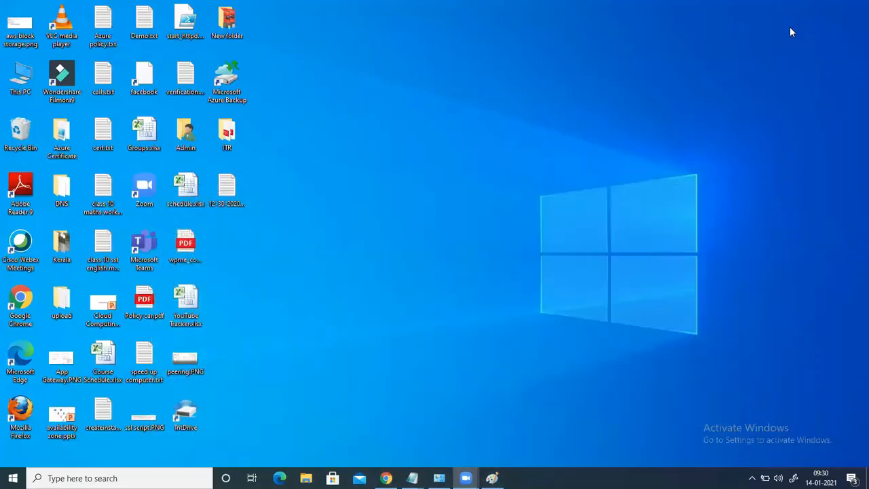
{"action": "left_click", "coordinate": [491, 478]}
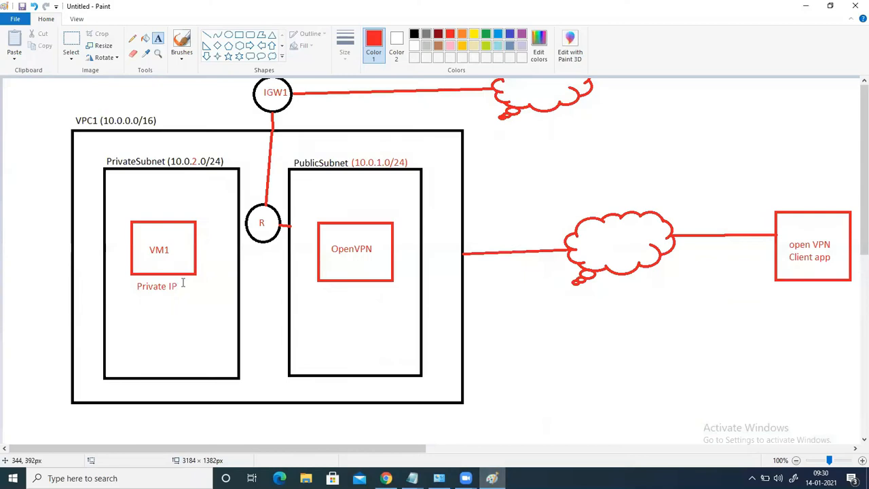